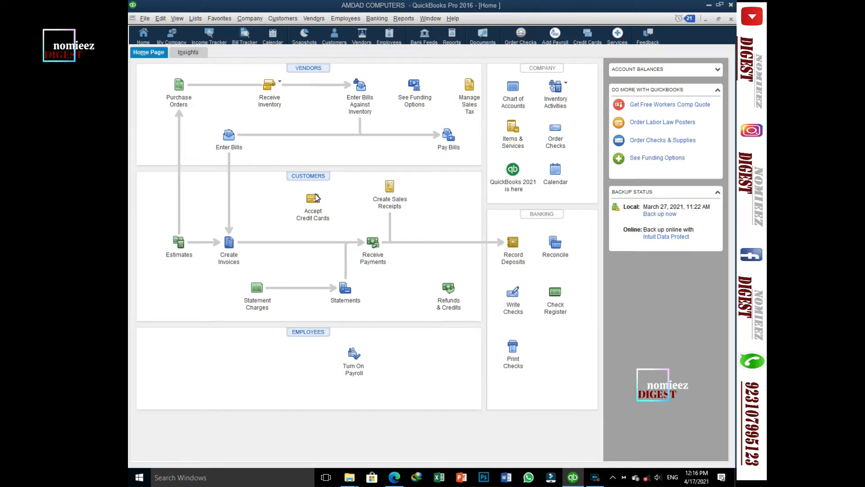
Step: Open the PSA PINDI customer record for editing, set its tax item to PUNJAB ST and save the change
left_click(297, 178)
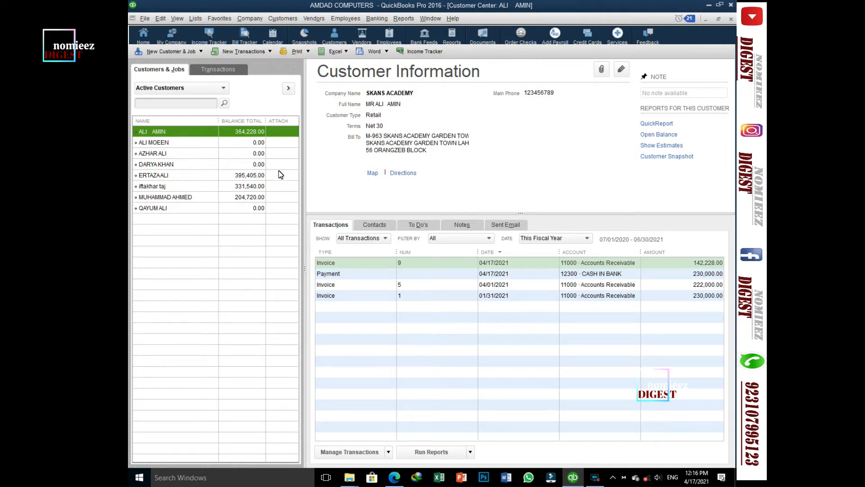
double_click(203, 146)
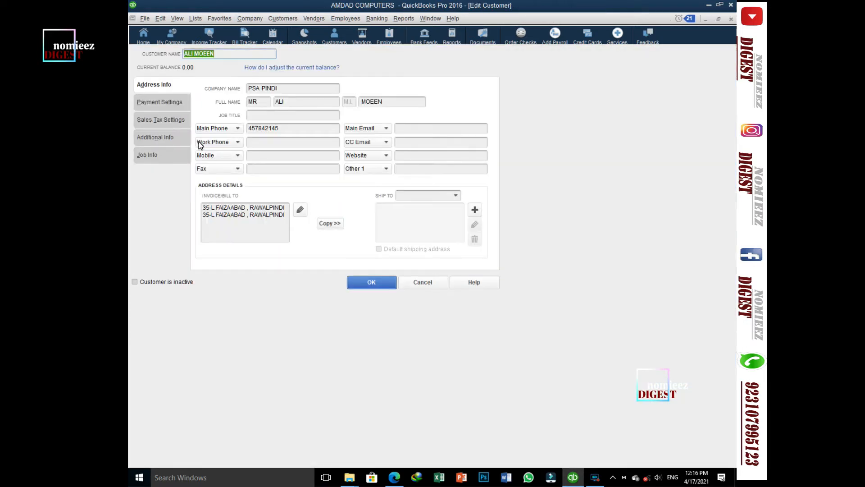
left_click(167, 120)
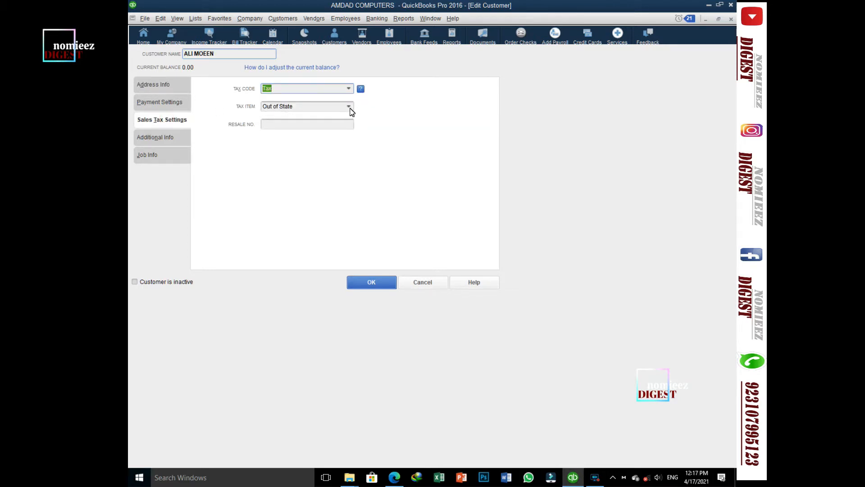
left_click(350, 107)
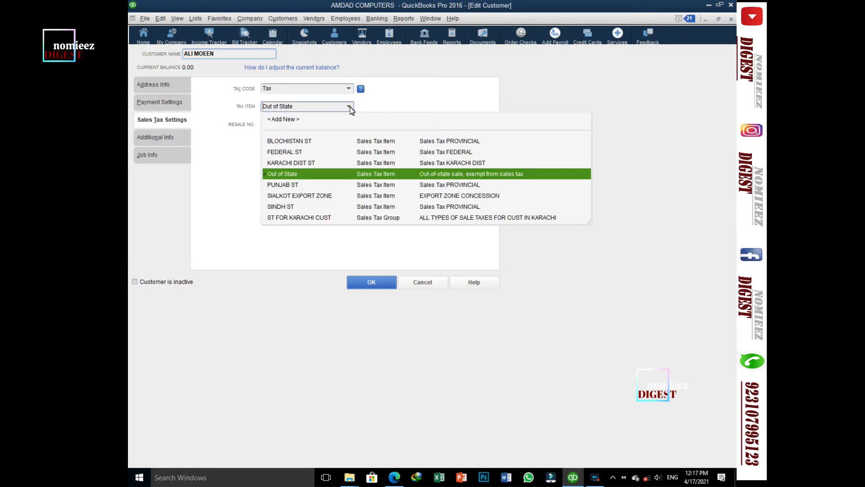
left_click(307, 185)
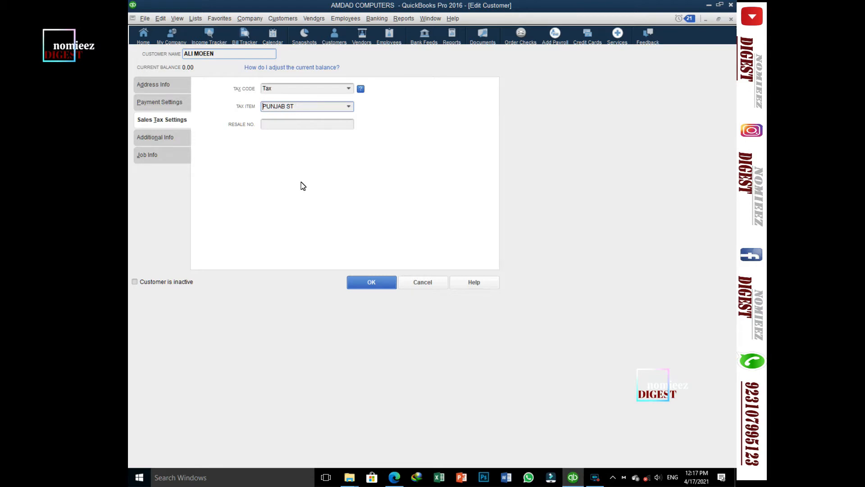
left_click(372, 282)
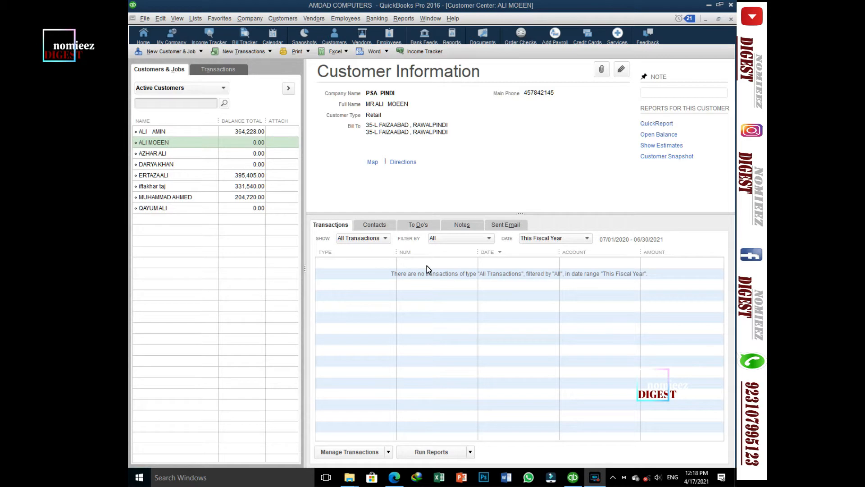
Step: Check the sales tax applied on a new invoice for the PSA PINDI customer, and close the invoice unsaved
left_click(142, 37)
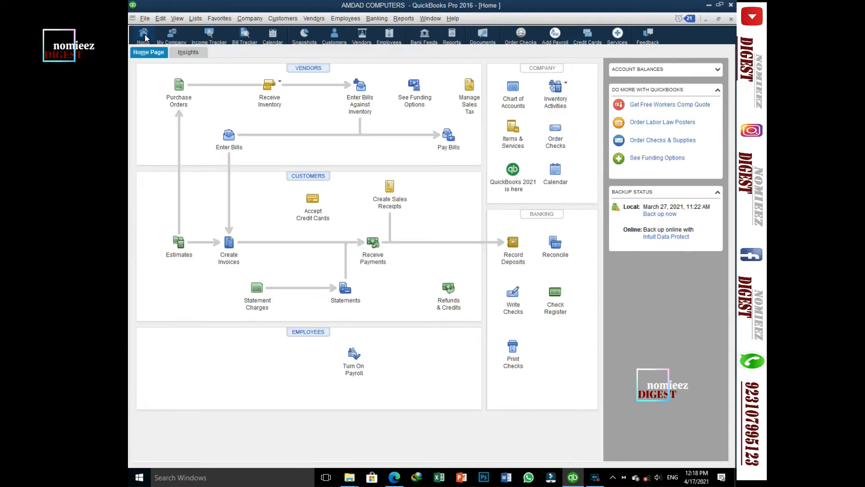
left_click(230, 247)
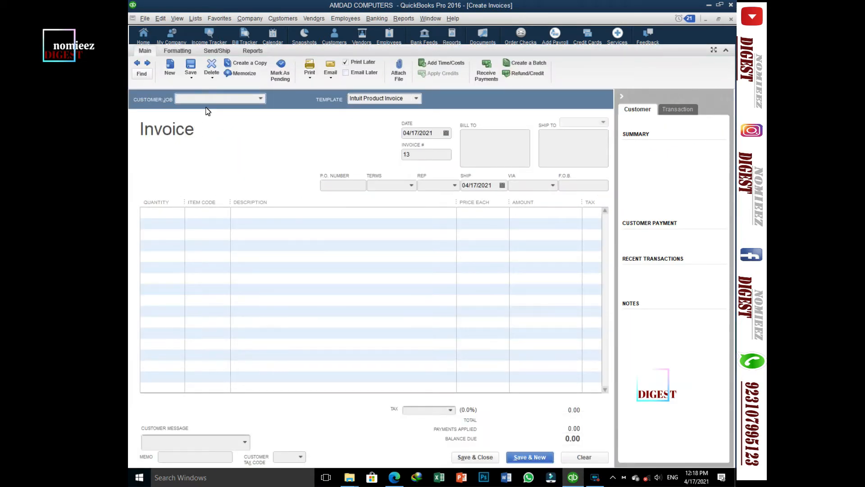
left_click(260, 100)
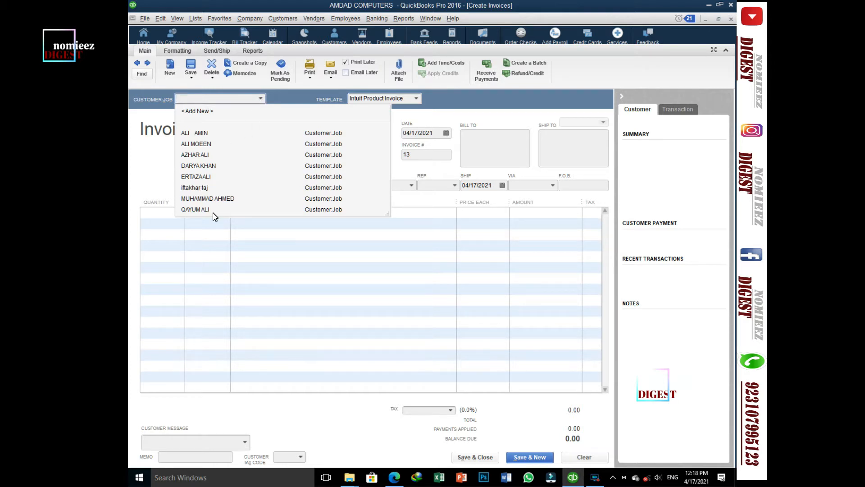
left_click(200, 144)
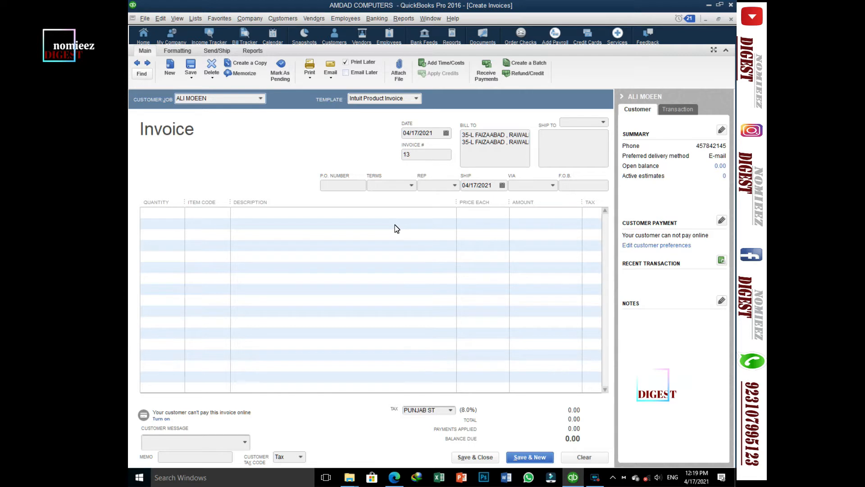
key("Escape")
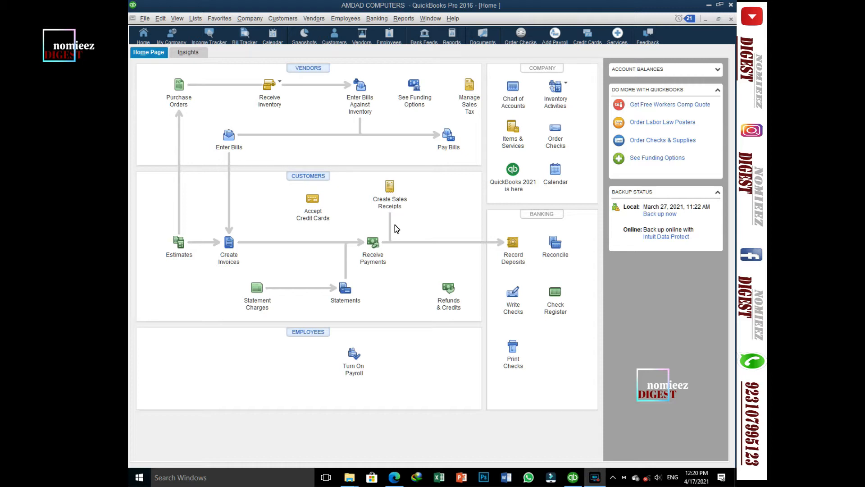
Step: Set the tax code of the ARTT KARACHI customer to Non and save the customer record
left_click(303, 179)
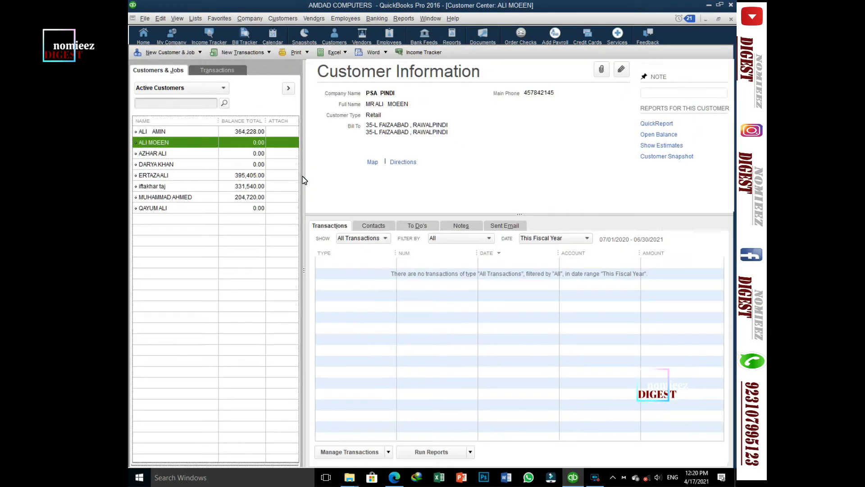
left_click(209, 155)
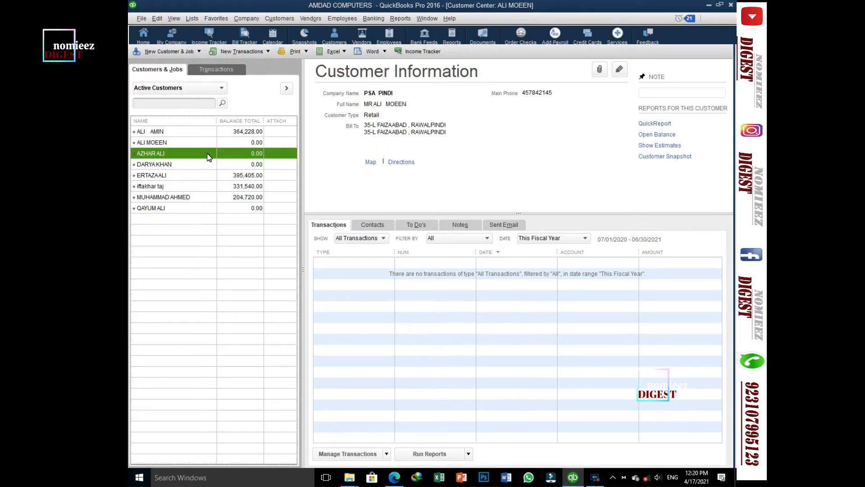
double_click(209, 154)
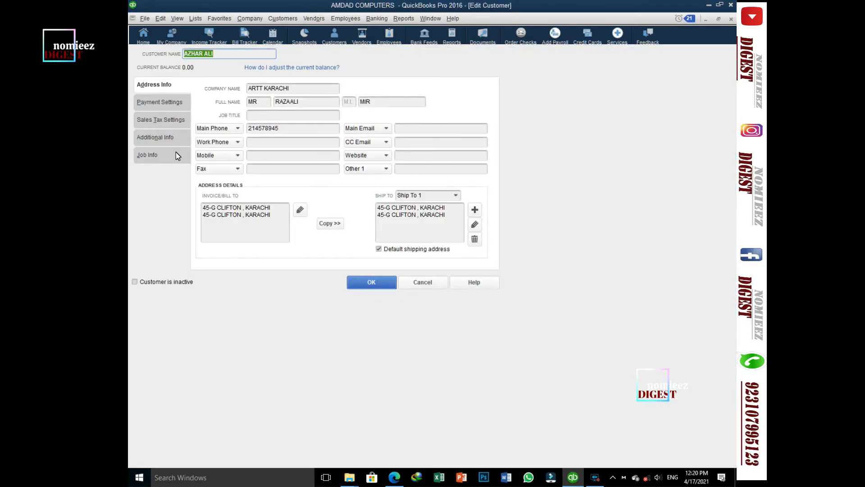
left_click(164, 121)
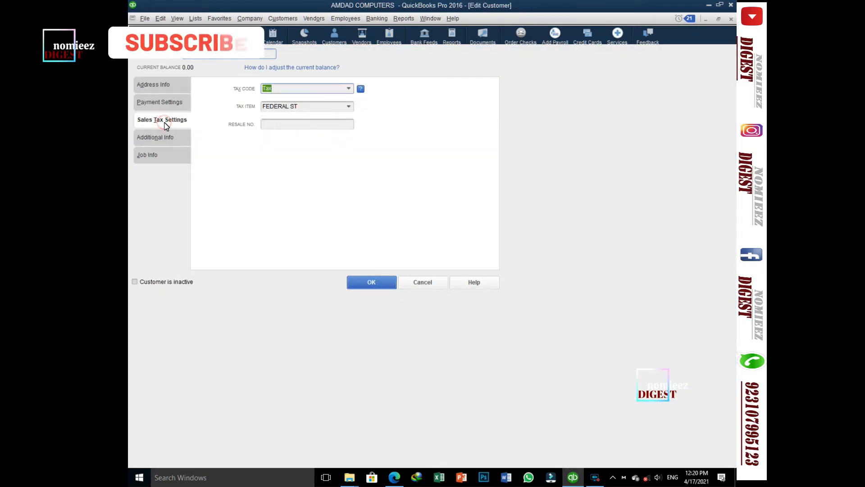
left_click(349, 89)
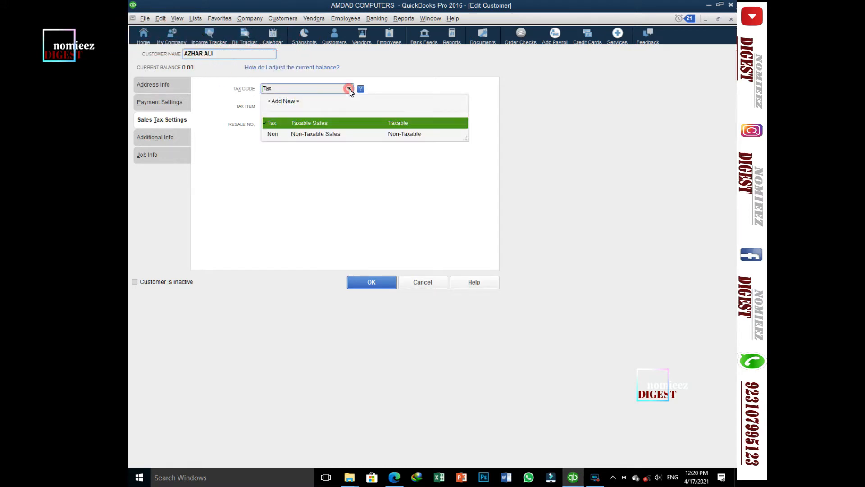
left_click(332, 135)
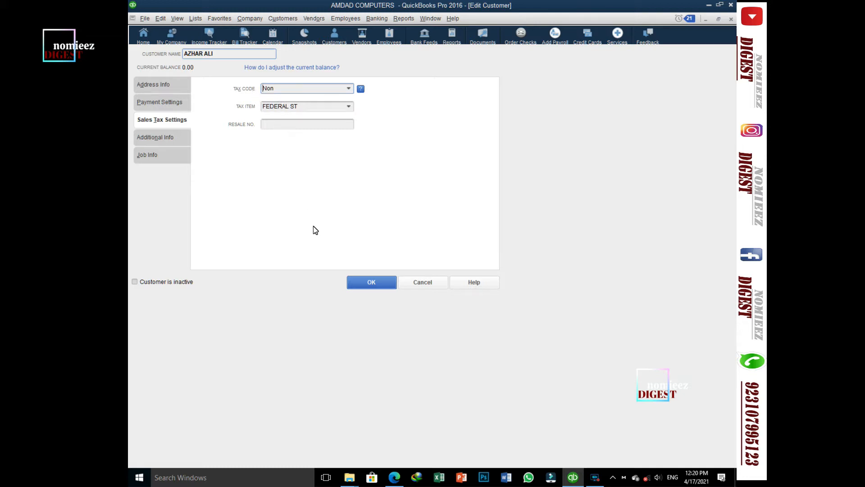
left_click(373, 283)
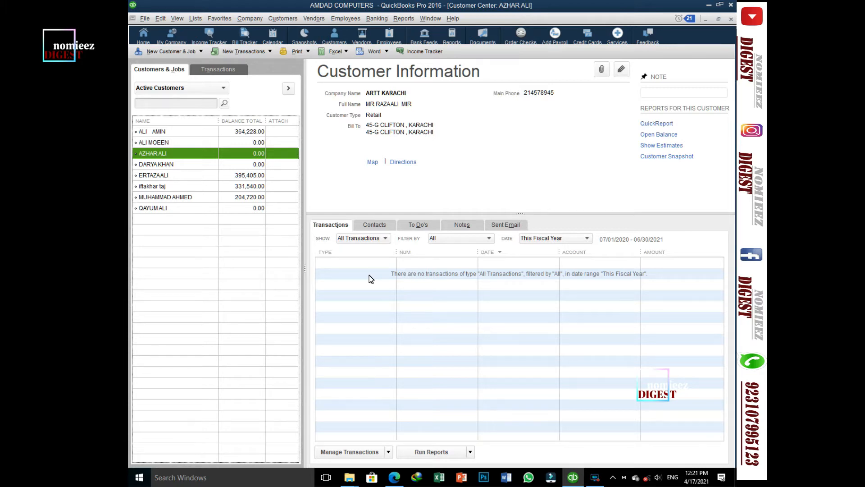
Step: Create a new invoice from the home page and assign it to the ARTT KARACHI customer
left_click(144, 37)
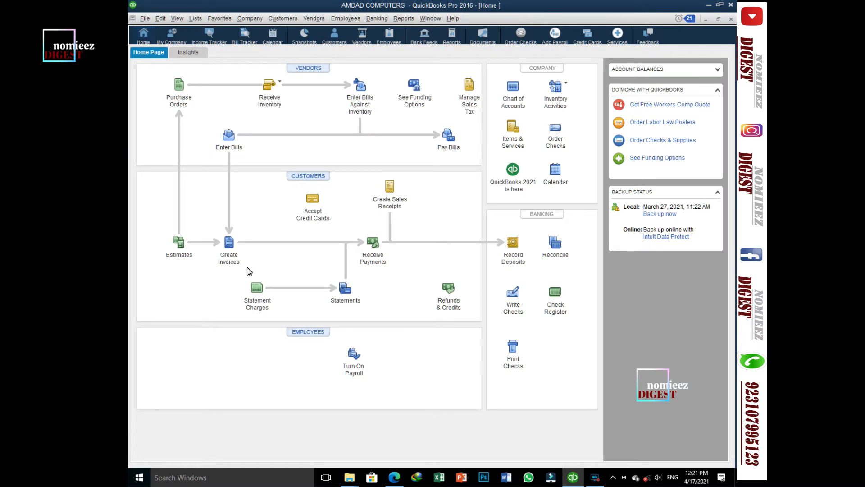
left_click(231, 253)
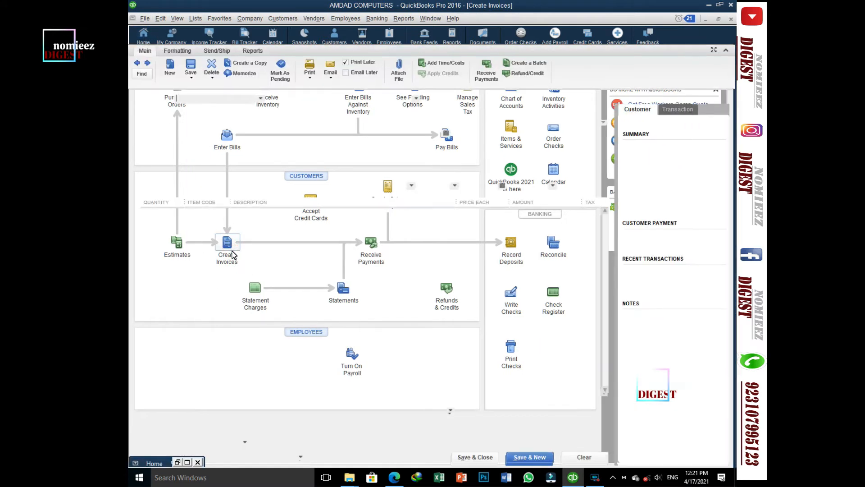
left_click(261, 98)
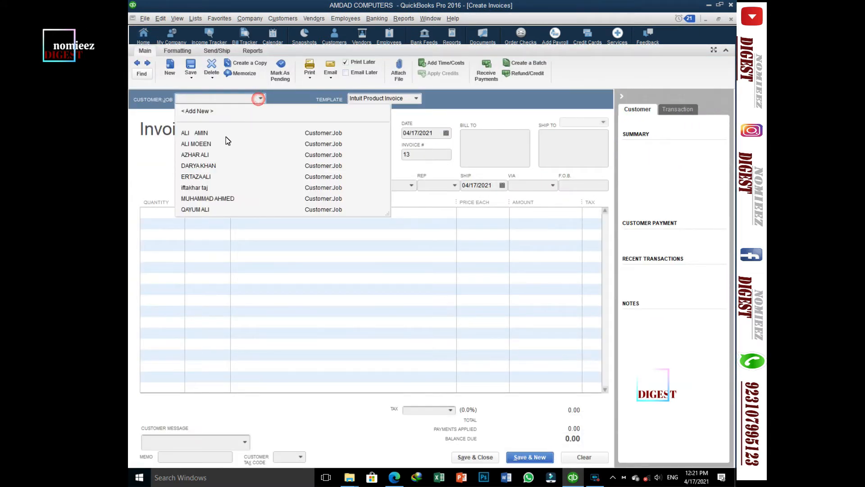
left_click(204, 155)
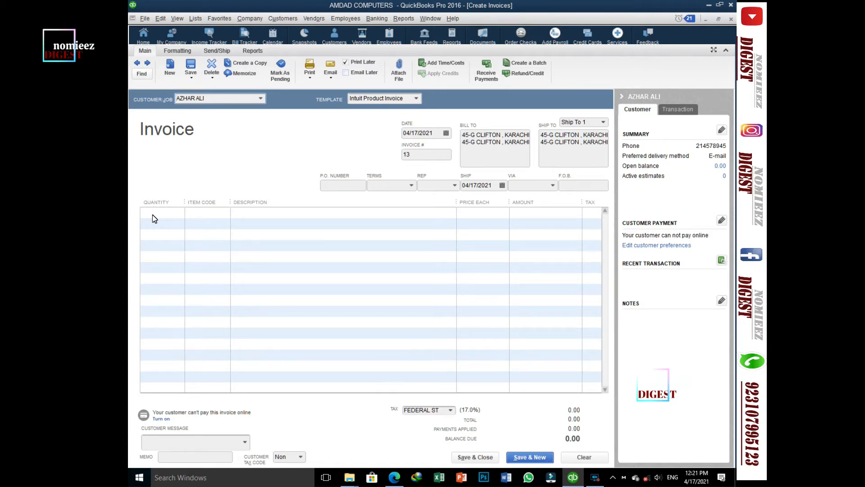
Step: Add the dell laptop item to the first invoice line with a quantity of 2
left_click(164, 214)
left_click(224, 213)
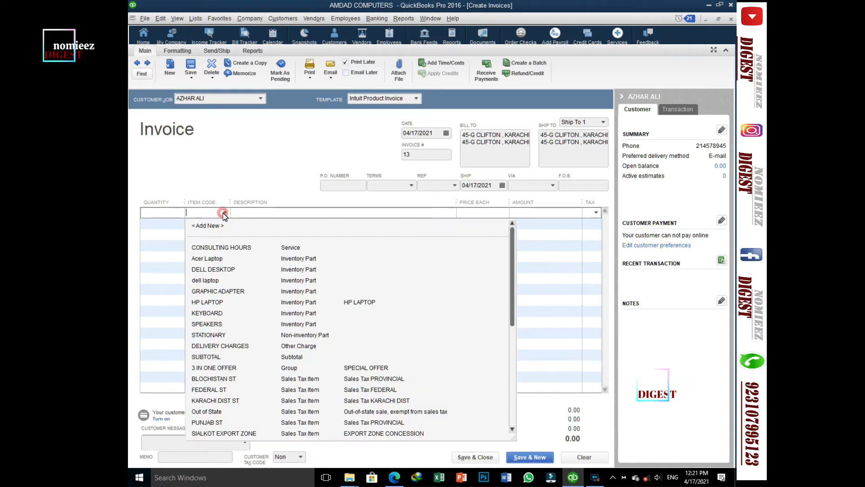
left_click(224, 280)
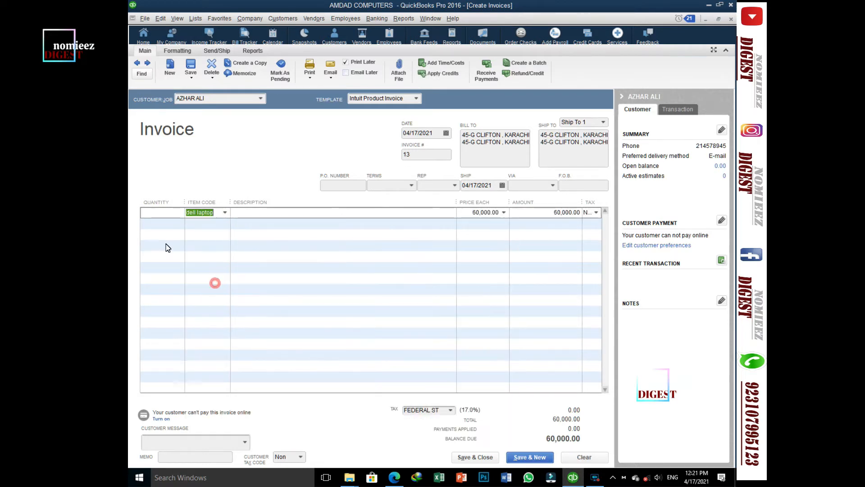
left_click(170, 215)
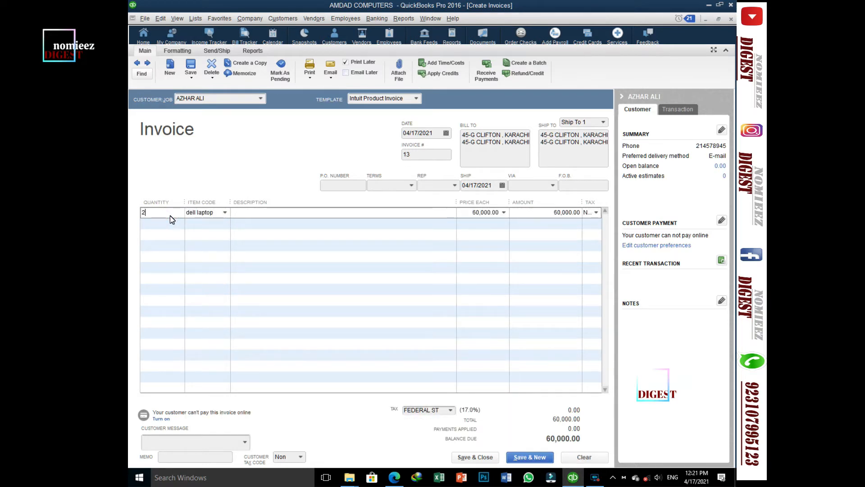
Step: Add the GRAPHIC ADAPTER item to the second invoice line with a quantity of 4, and save and close the invoice
left_click(219, 225)
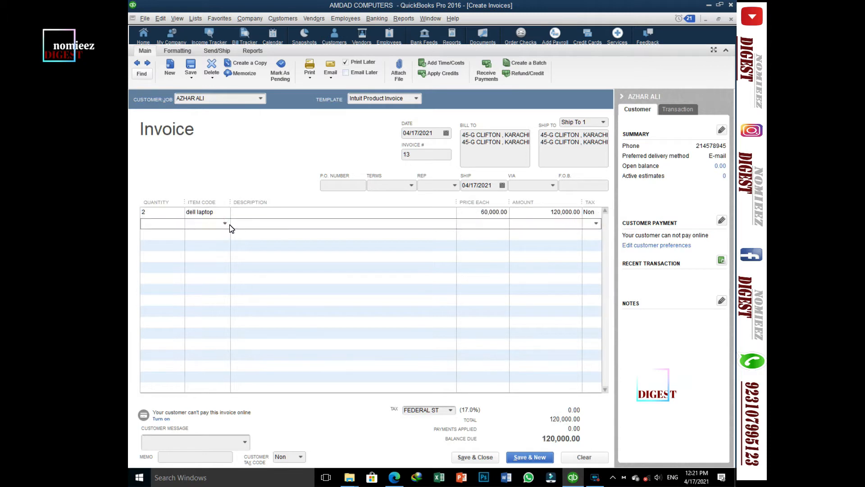
left_click(225, 223)
left_click(218, 304)
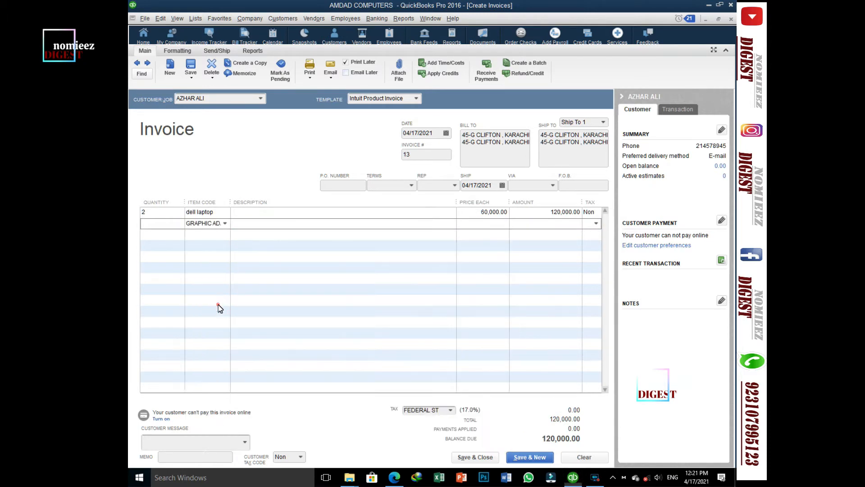
left_click(165, 225)
type("4")
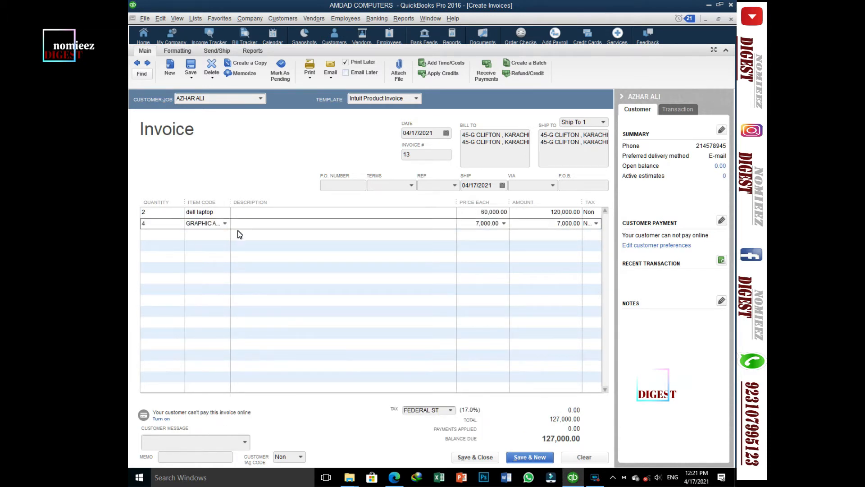
left_click(224, 237)
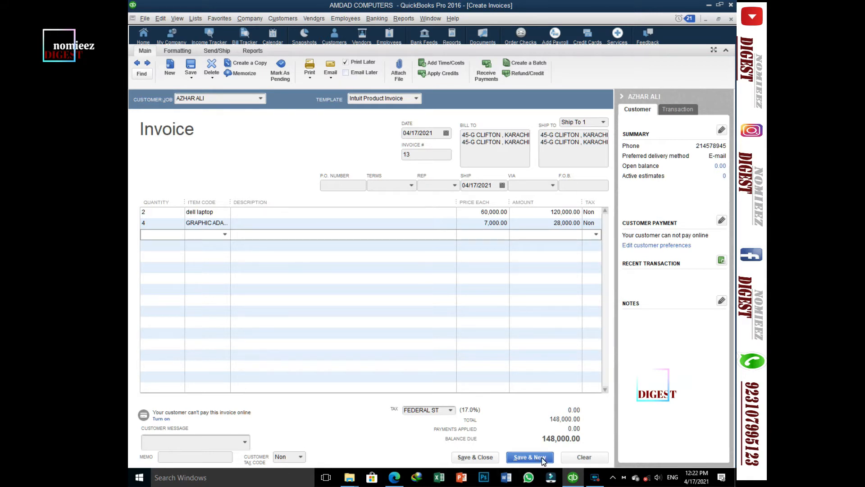
left_click(491, 458)
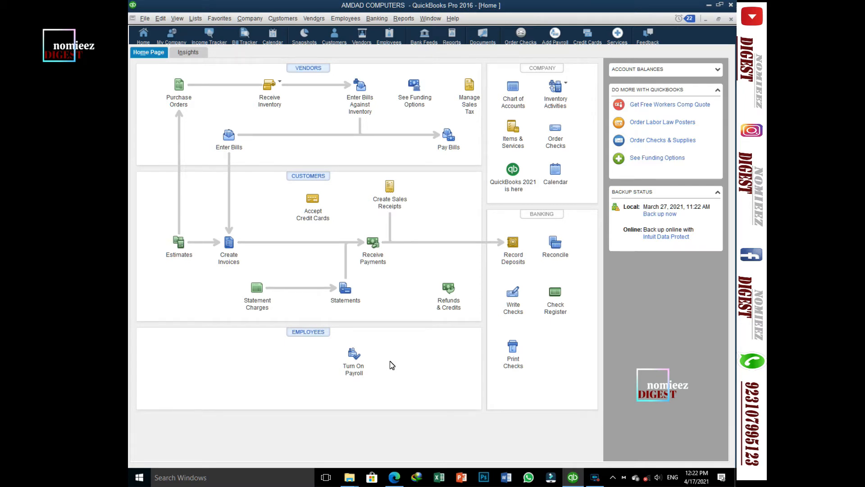
key("F10")
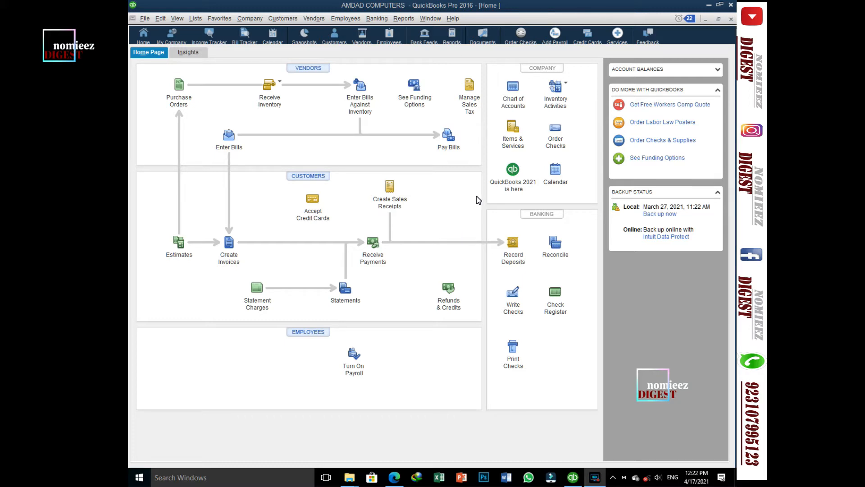
Step: Create a new item in the item list and set its type to Sales Tax Group
left_click(514, 138)
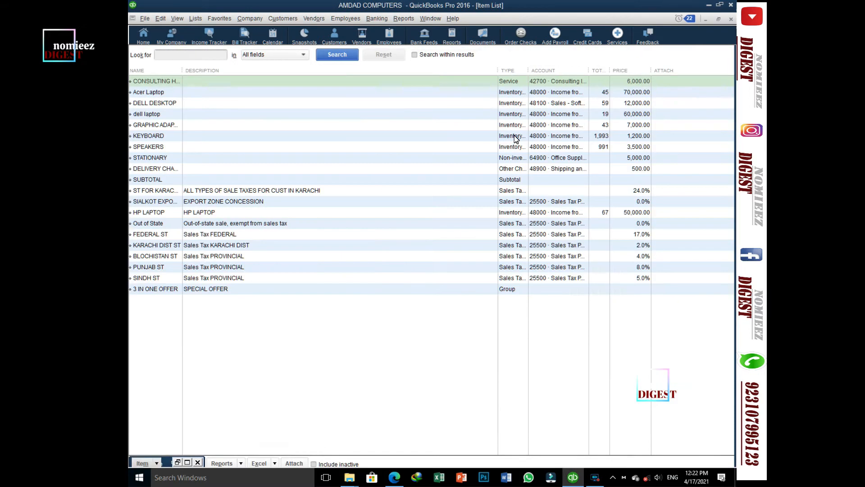
left_click(157, 465)
left_click(161, 306)
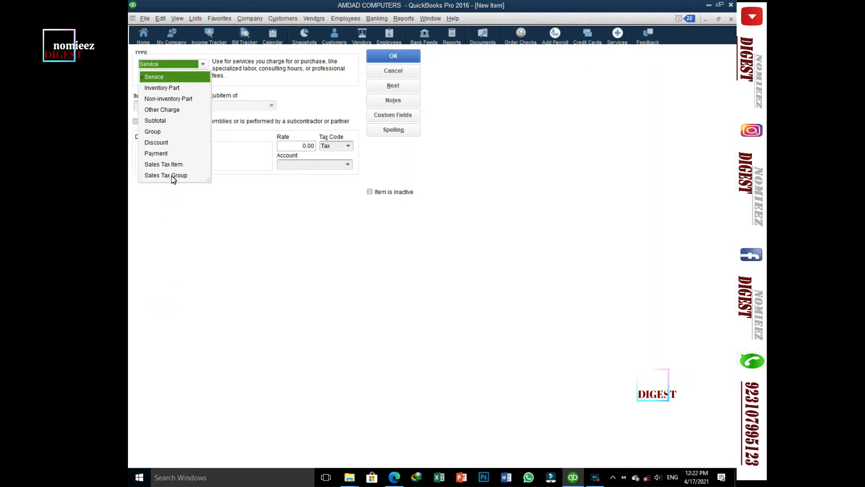
left_click(174, 176)
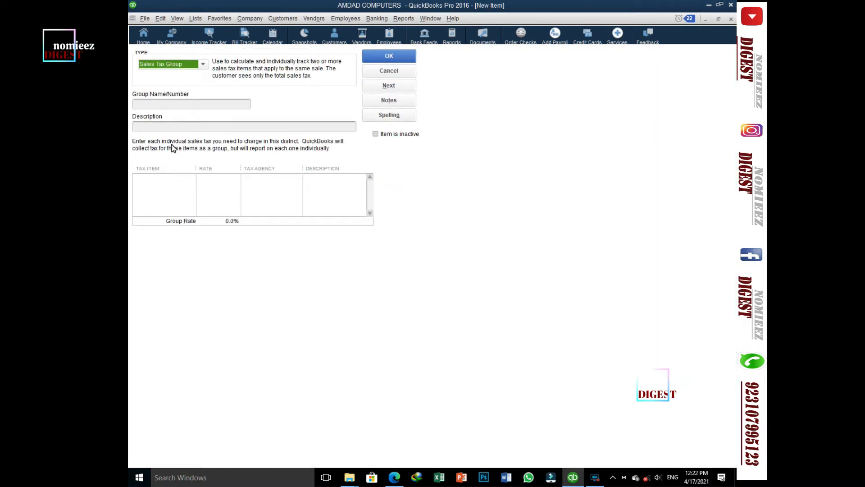
Step: Name the sales tax group SALES TAX FOR CUST IN LAHORE and enter Sales Tax as its description
left_click(180, 105)
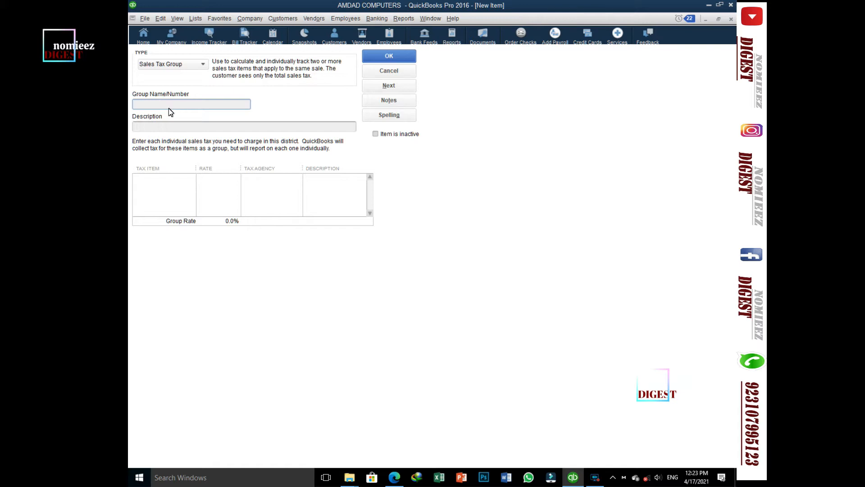
type("SALES TAX FOR CUSTOM")
type("ERS IN LAHO")
key("Left")
key("Left")
key("Left")
key("Left")
key("Left")
key("Left")
key("Left")
key("Left")
key("BackSpace")
key("BackSpace")
key("BackSpace")
key("BackSpace")
key("BackSpace")
key("End")
type("RE")
key("Tab")
type("Sales Tax")
key("Tab")
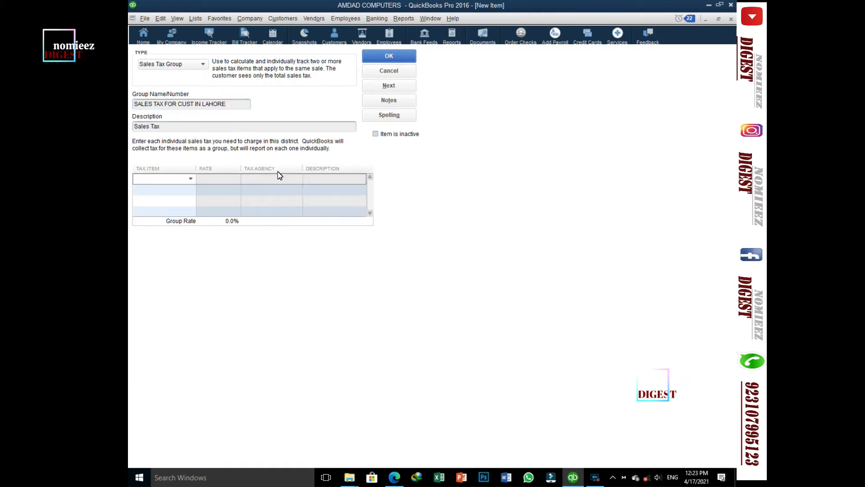
Step: Add the FEDERAL ST and PUNJAB ST tax items to the group and save it
left_click(191, 179)
left_click(196, 192)
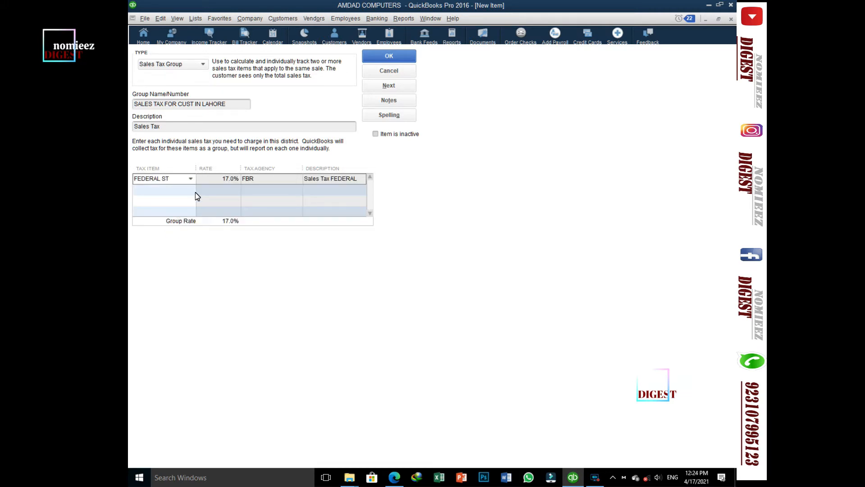
left_click(196, 192)
left_click(178, 272)
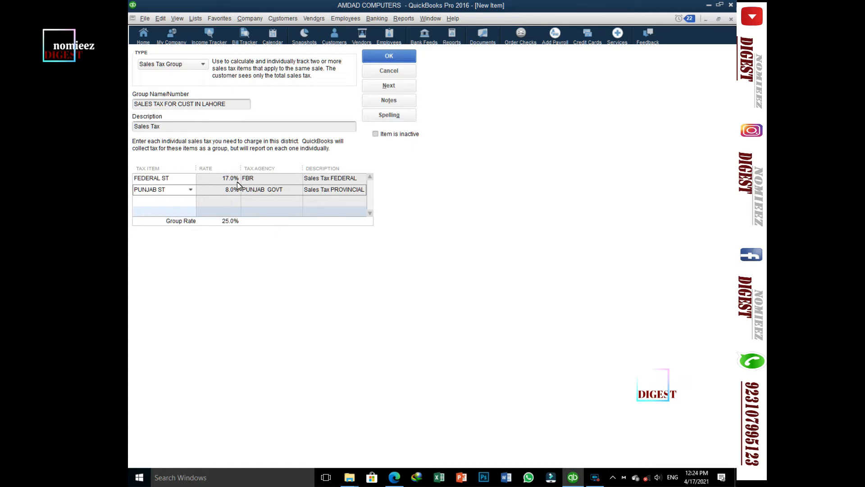
left_click(379, 57)
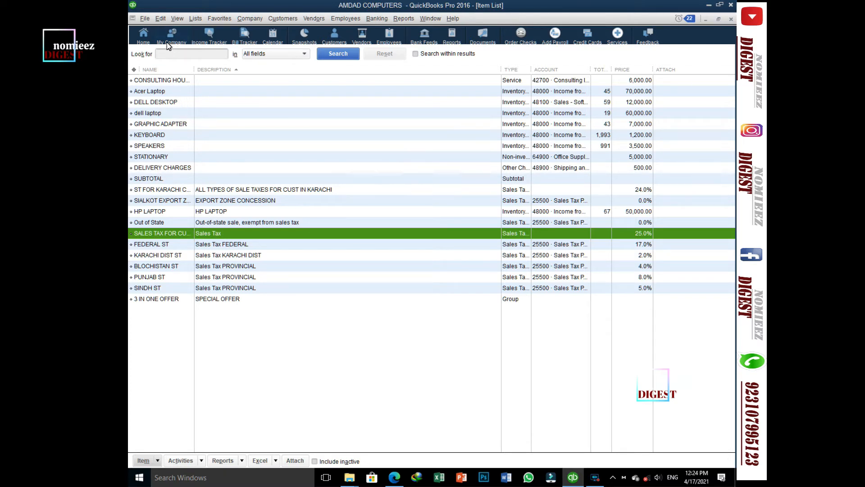
Step: Create a new invoice from the home page and assign it to the second customer in the customer list
left_click(143, 35)
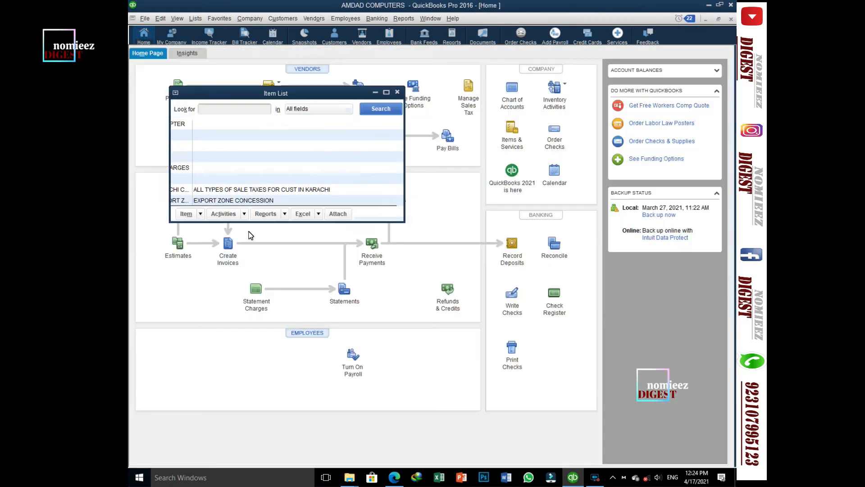
left_click(233, 246)
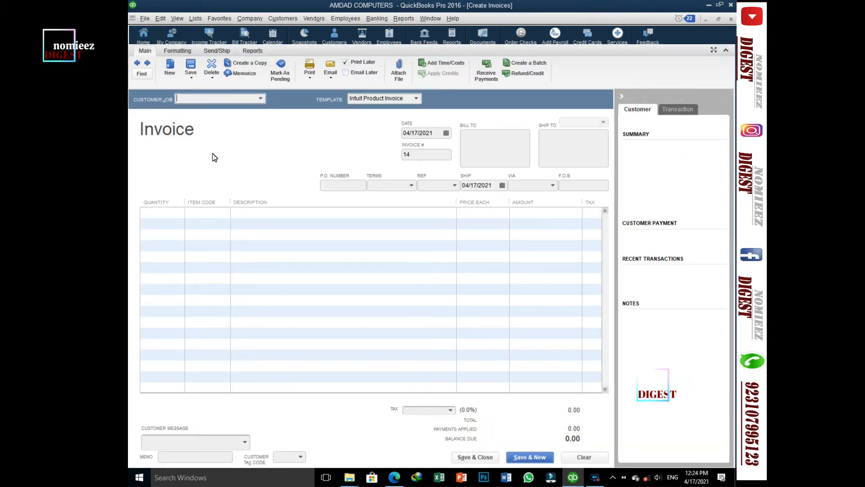
left_click(261, 98)
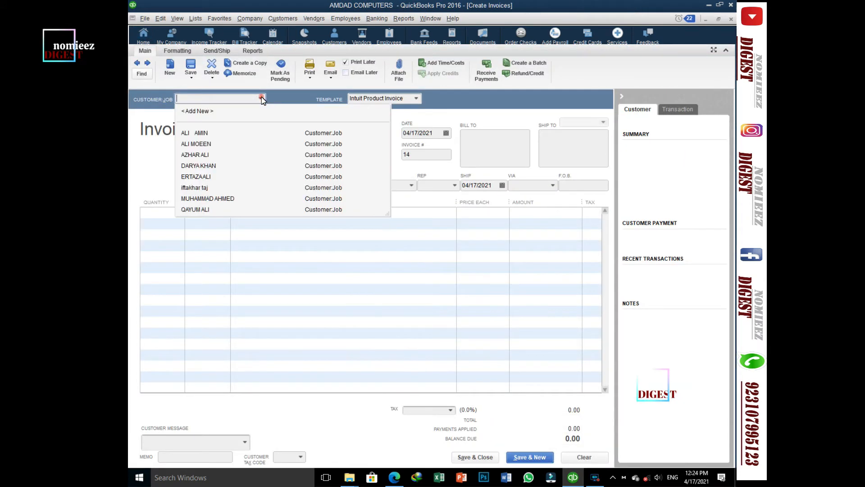
left_click(200, 144)
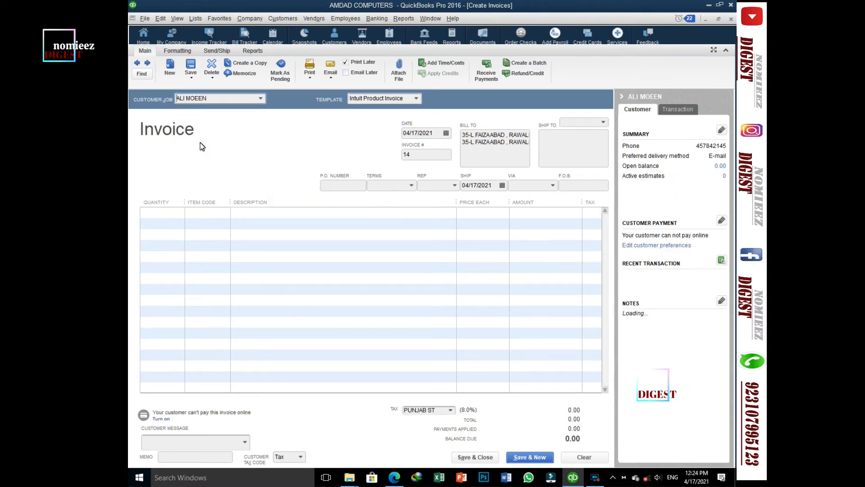
Step: Add the dell laptop item to the first invoice line with a quantity of 4
left_click(177, 212)
left_click(224, 213)
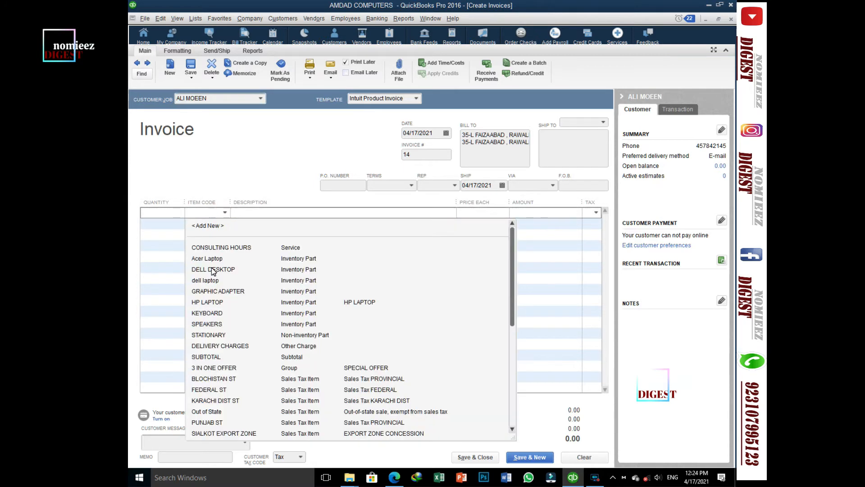
left_click(210, 281)
left_click(167, 219)
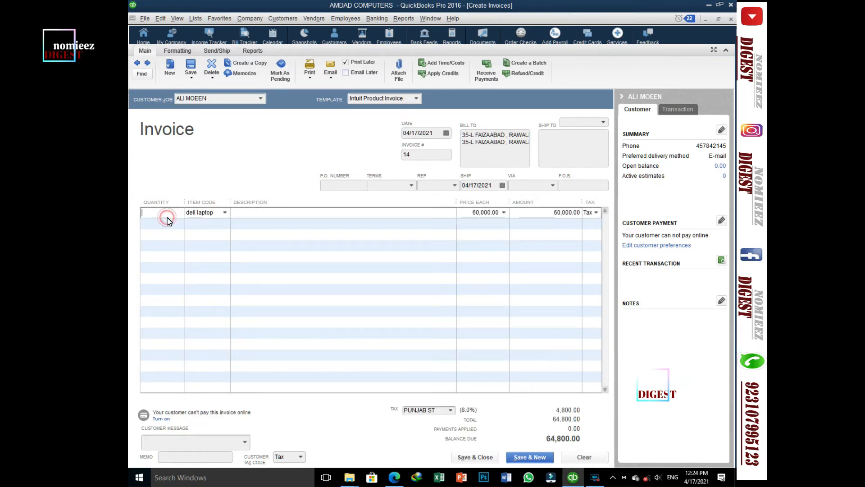
type("45")
key("BackSpace")
Step: Add the KEYBOARD item to the second invoice line with a quantity of 4
left_click(221, 224)
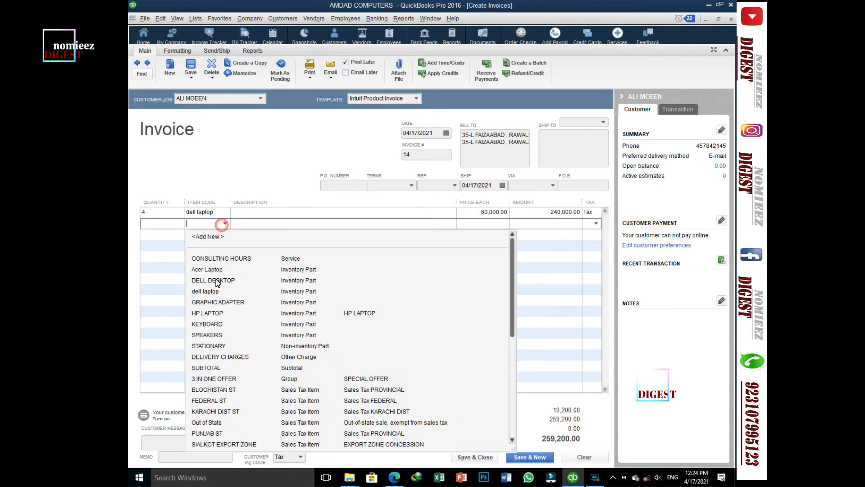
left_click(210, 324)
left_click(160, 222)
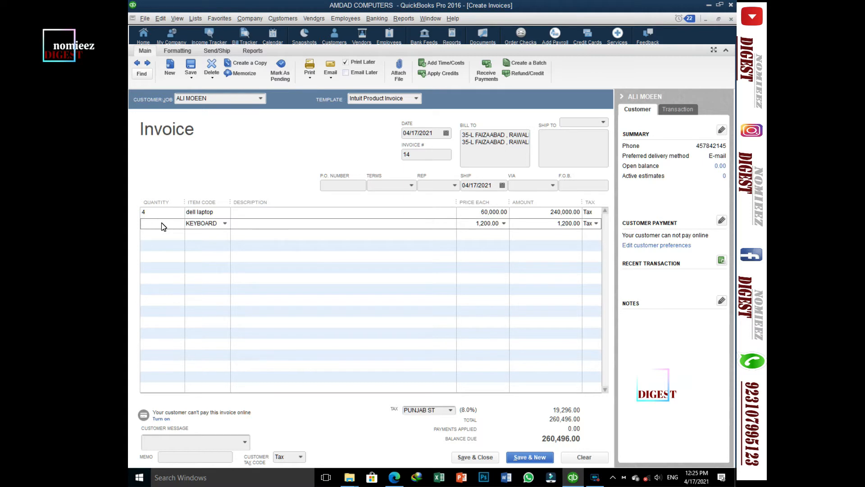
type("4")
Step: Apply the SALES TAX FOR CUST IN LAHORE group to the invoice, save and close it, and keep the new tax item for this customer
left_click(451, 411)
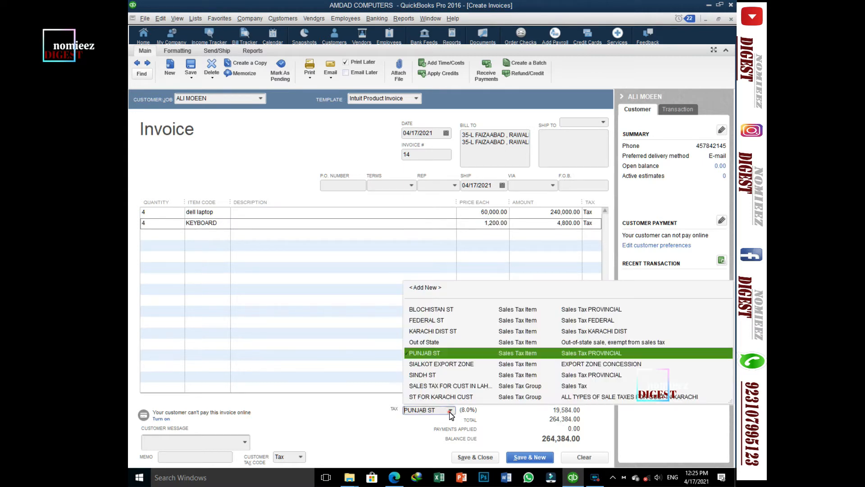
left_click(446, 387)
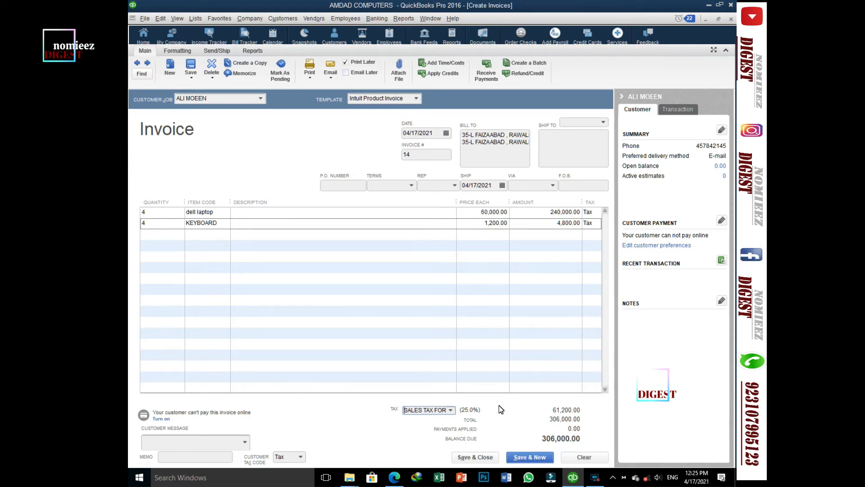
left_click(489, 458)
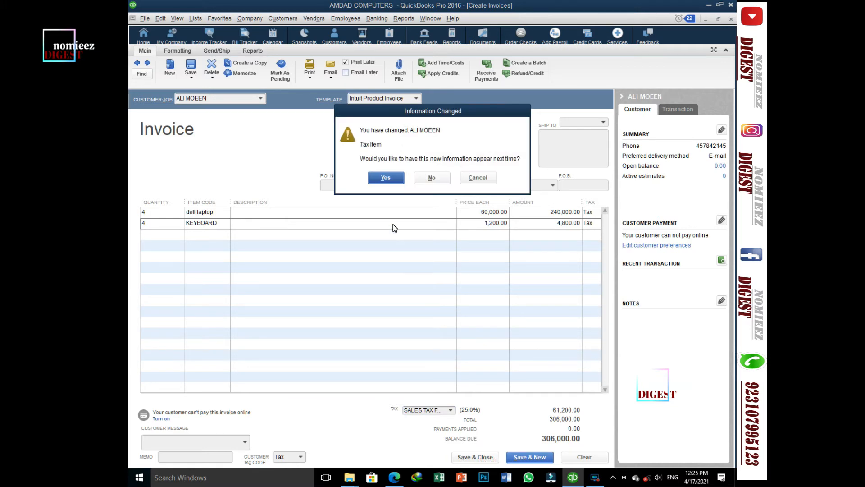
left_click(386, 179)
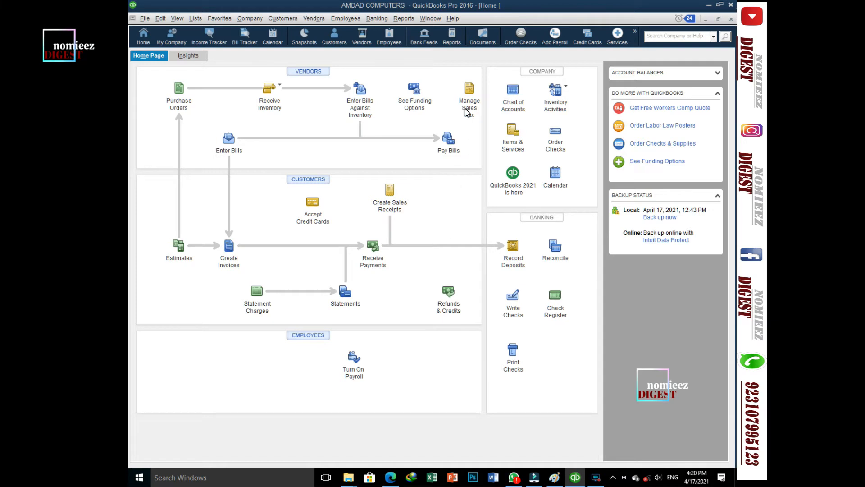
Step: Open the Sales Tax Liability report from sales tax management and refresh it with the end date set to 04/17/2021
left_click(469, 88)
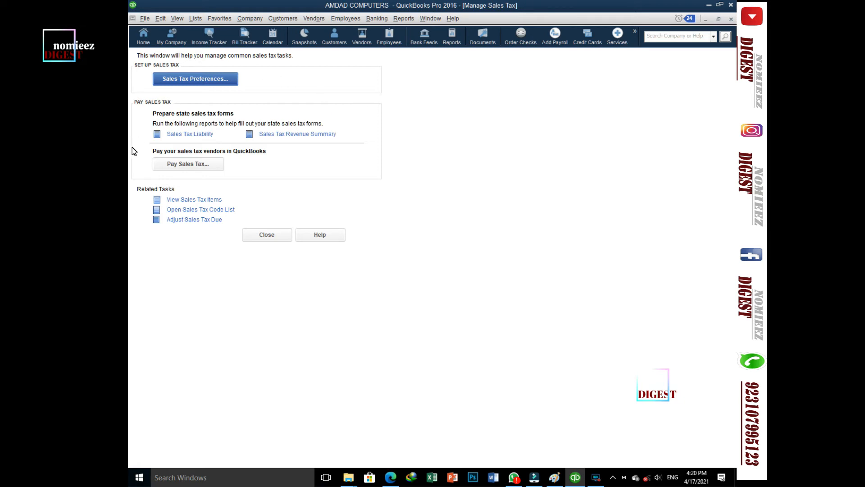
left_click(201, 137)
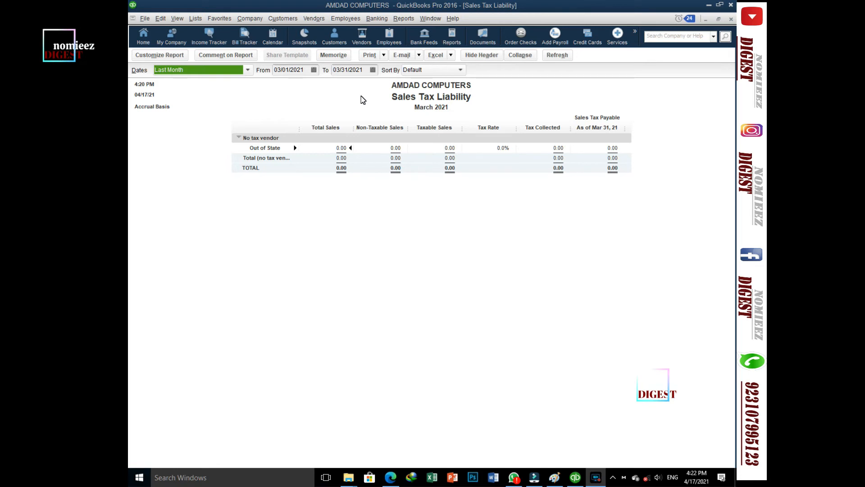
left_click(373, 70)
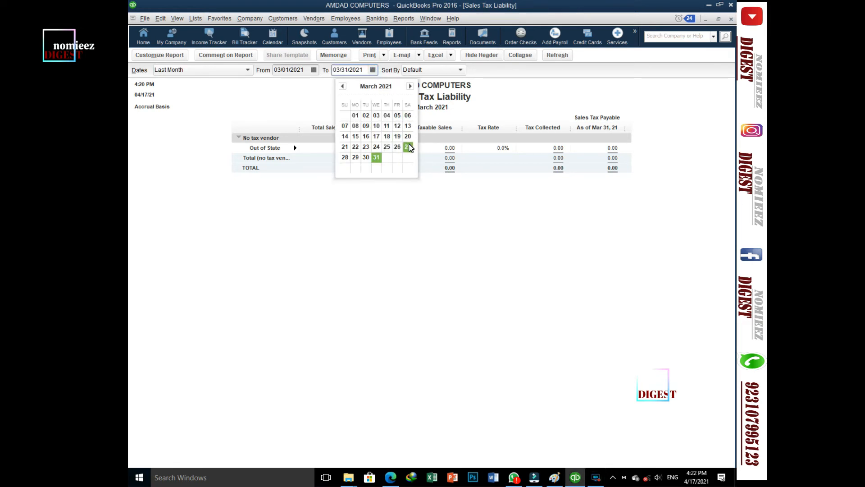
left_click(377, 136)
left_click(373, 71)
left_click(410, 86)
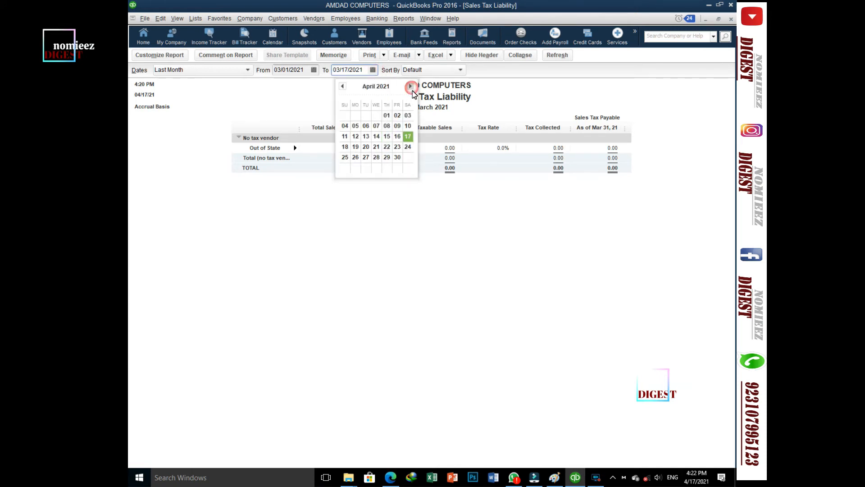
left_click(409, 136)
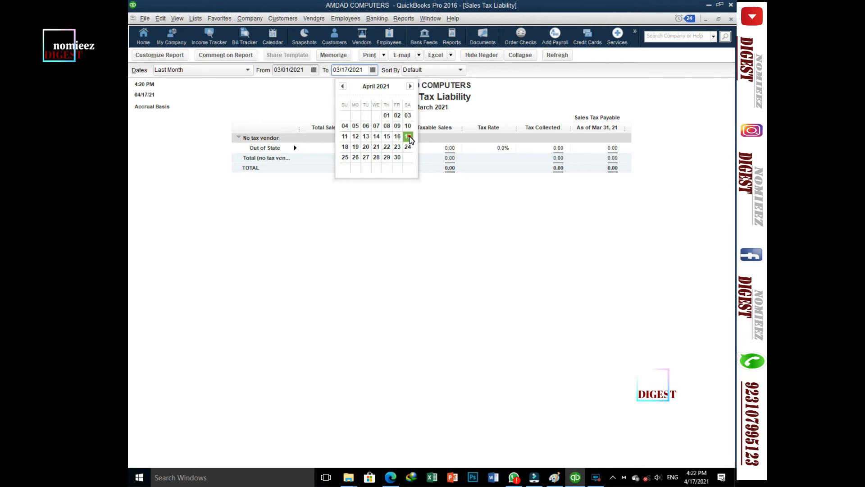
left_click(560, 59)
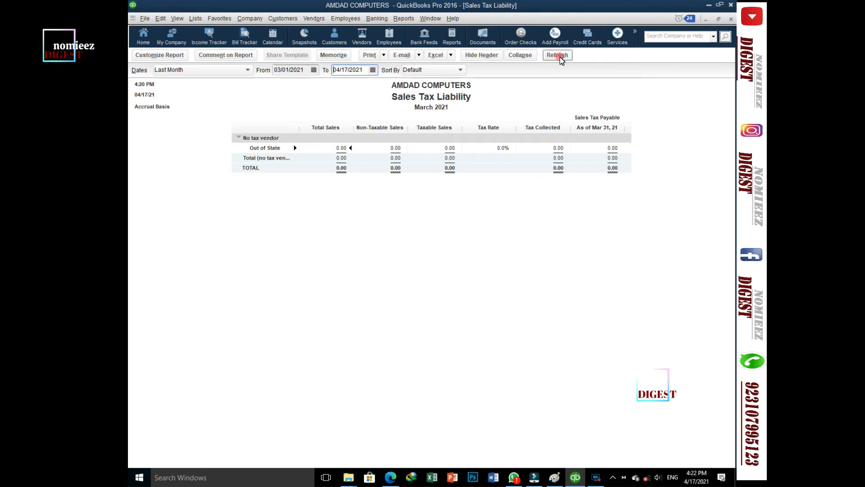
left_click(433, 241)
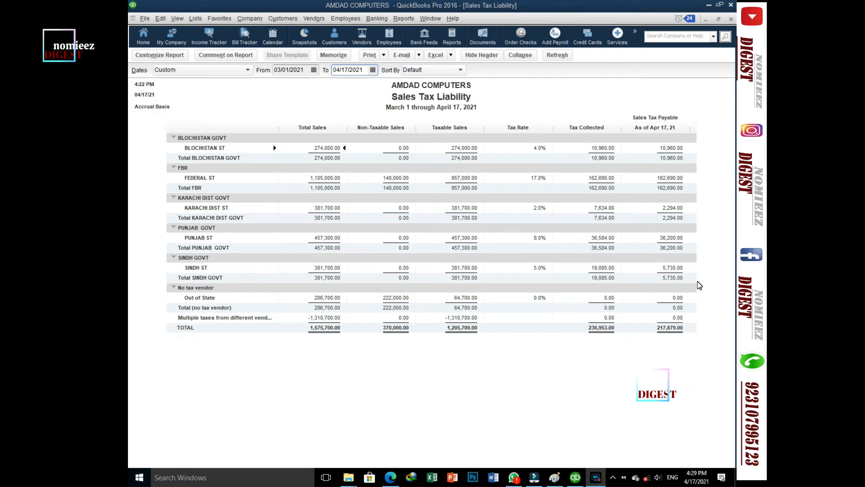
Step: Drill into the BLOCHISTAN ST total sales, open the underlying invoice 11, and widen its item code column to examine the lines
double_click(329, 153)
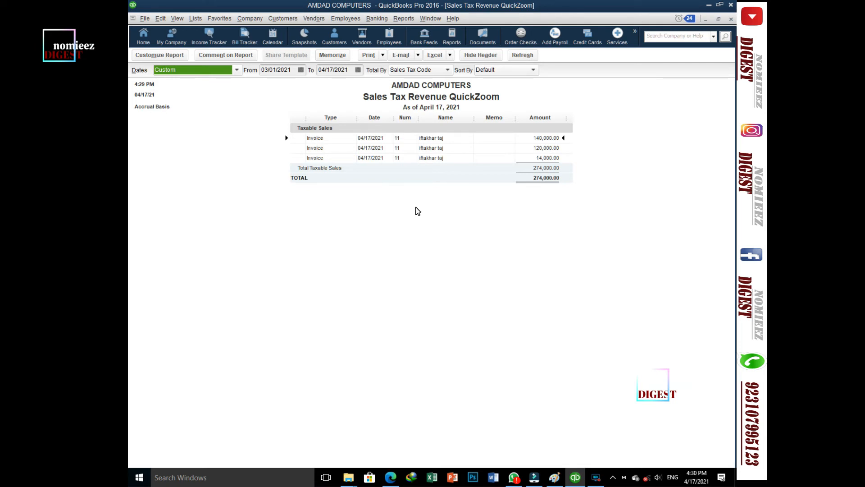
left_click(434, 150)
double_click(433, 152)
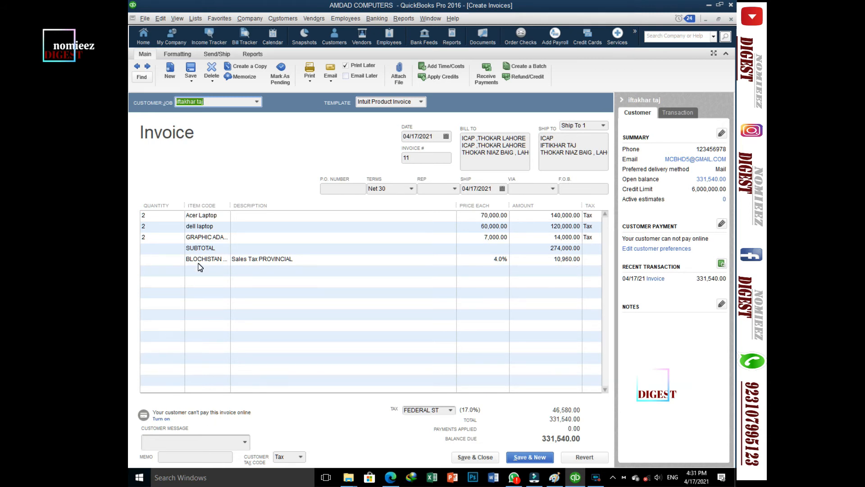
left_click_drag(231, 205, 286, 217)
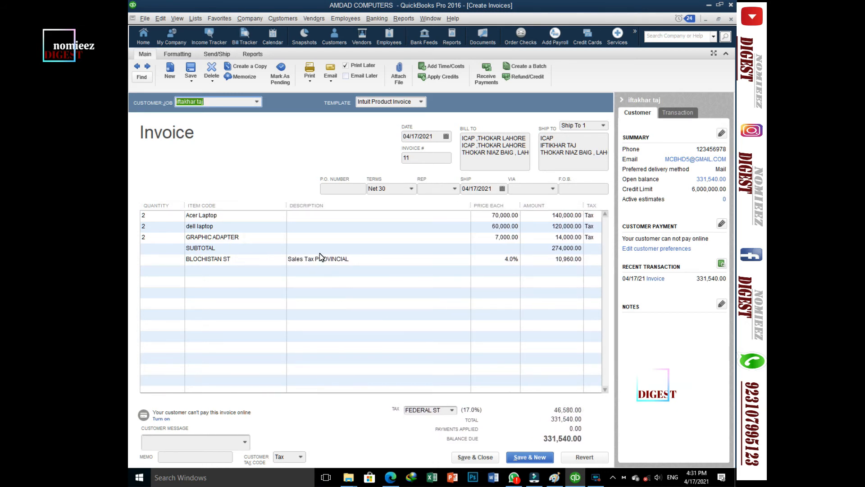
Step: Close the invoice, the QuickZoom report and the Sales Tax Liability report without memorizing the report settings
left_click(730, 19)
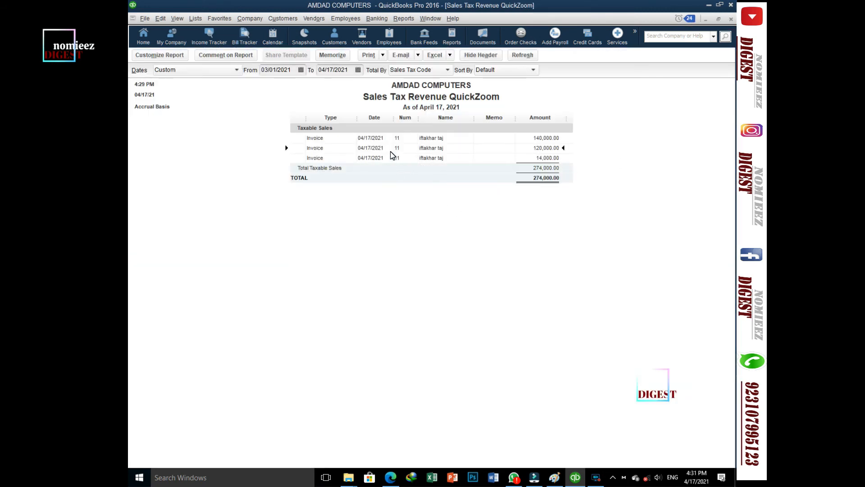
left_click(731, 19)
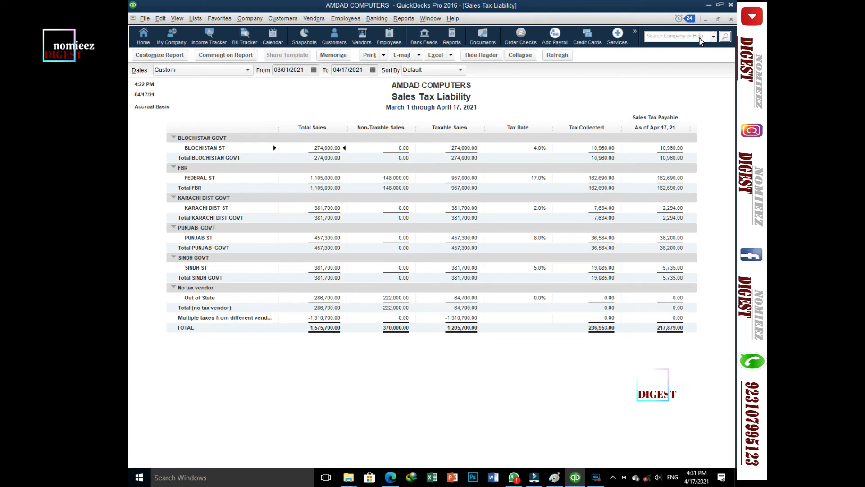
left_click(731, 19)
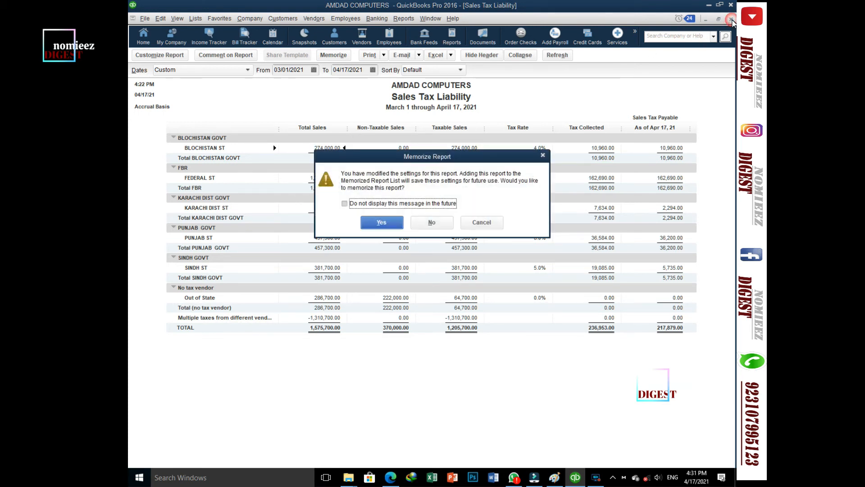
left_click(432, 225)
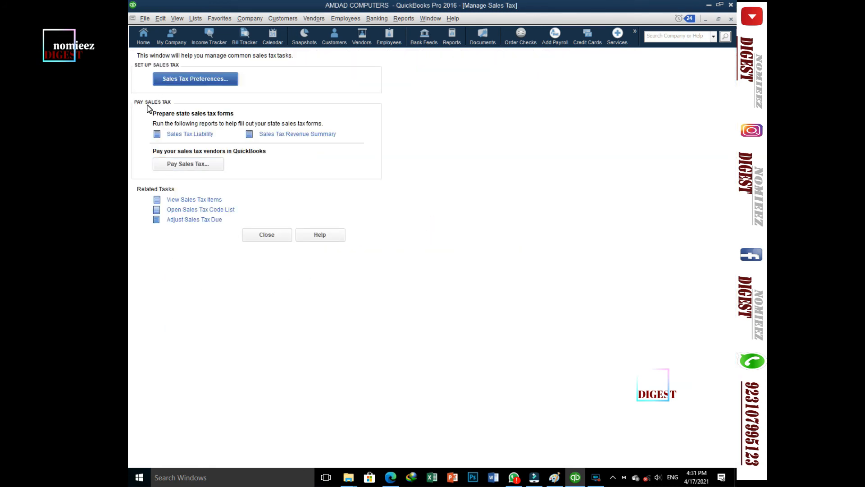
Step: Start paying sales tax from the Manage Sales Tax window and show the sales tax due through 04/17/2021
left_click(207, 165)
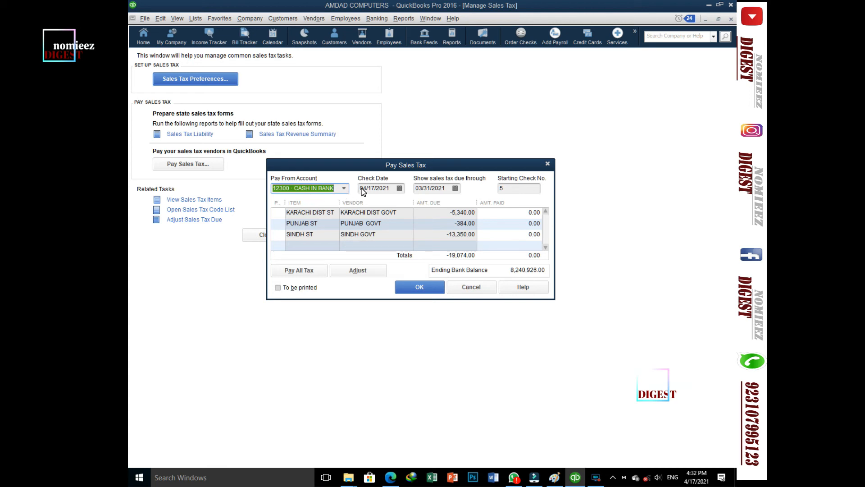
left_click(455, 189)
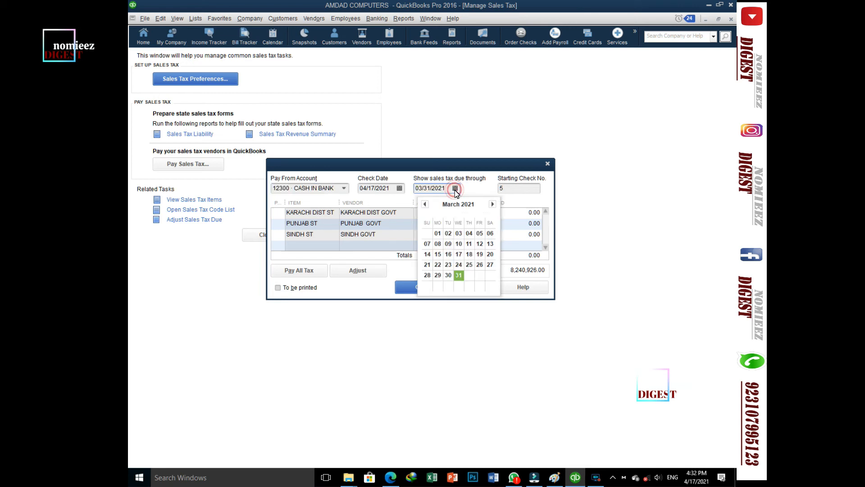
left_click(492, 204)
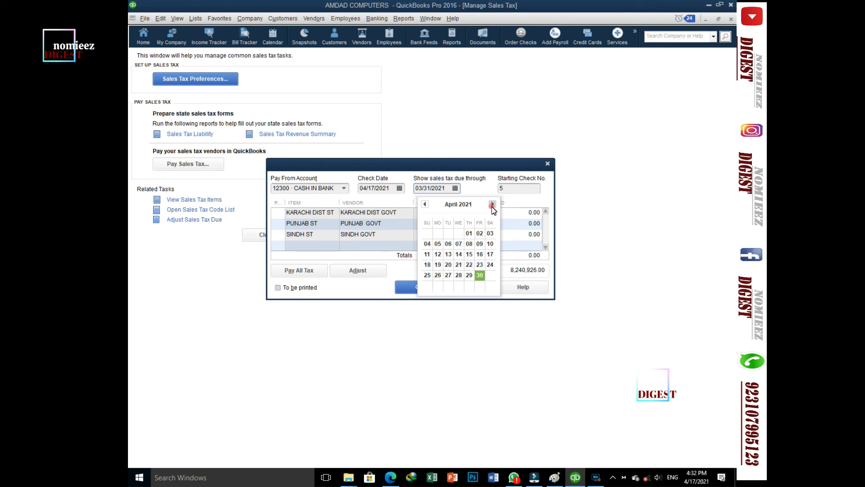
left_click(490, 254)
left_click(456, 188)
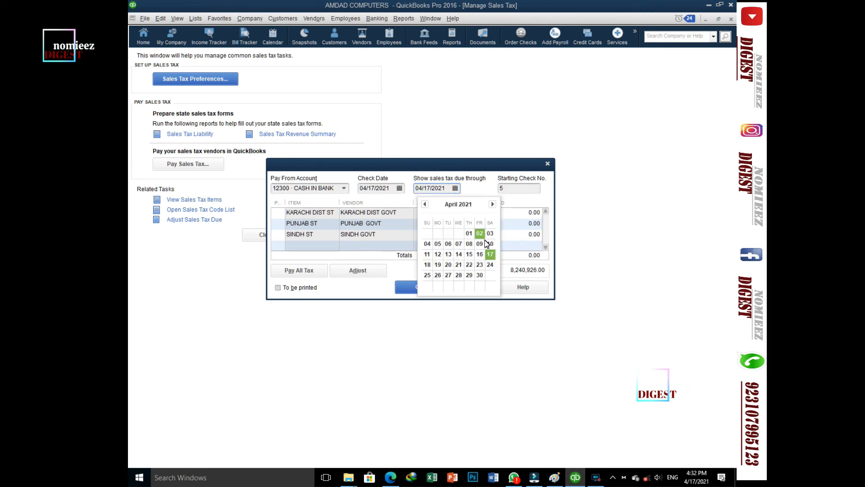
left_click(489, 254)
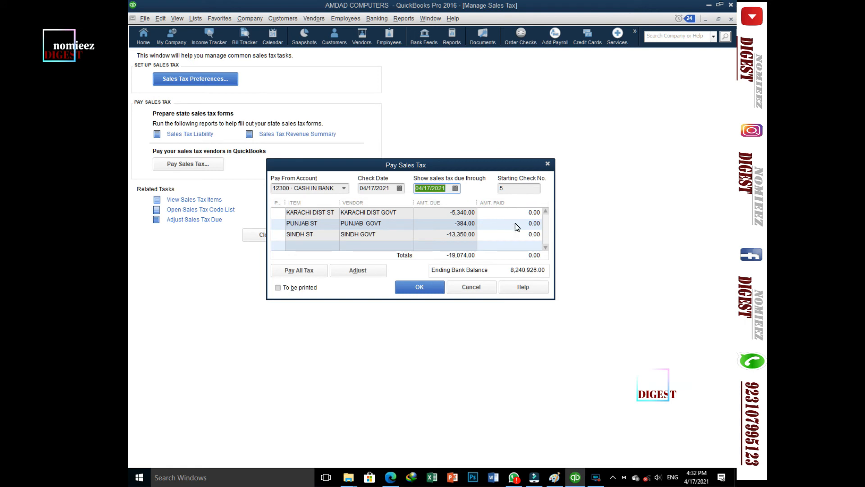
left_click(493, 233)
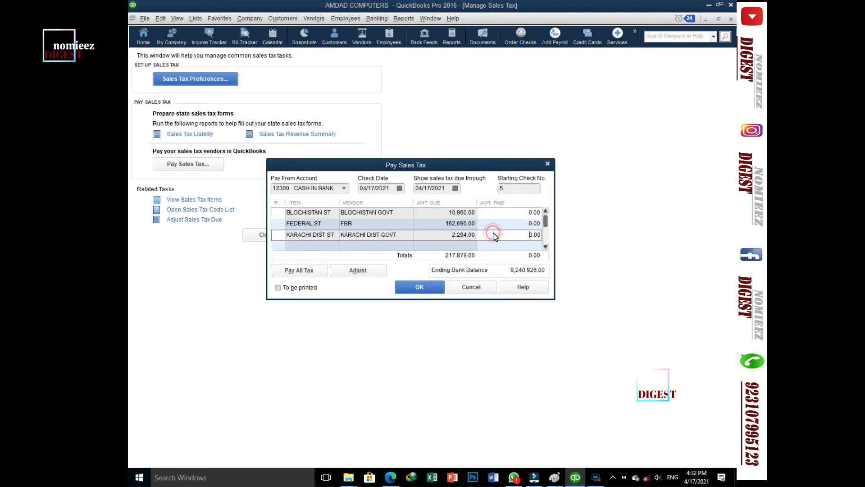
Step: Examine the tax items, their vendors and the amounts due throughout the Pay Sales Tax list
scroll(494, 233, "down", 2)
scroll(494, 233, "up", 2)
scroll(493, 233, "down", 2)
scroll(493, 233, "up", 2)
scroll(495, 236, "down", 2)
scroll(410, 229, "up", 2)
scroll(423, 227, "down", 1)
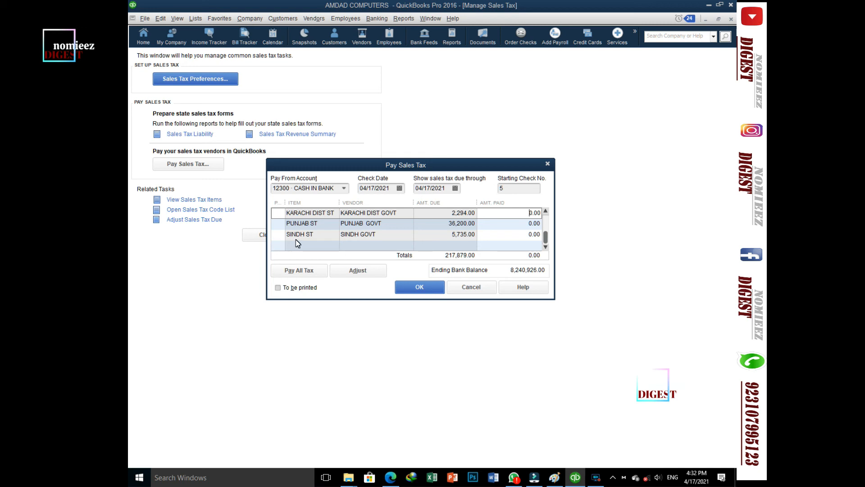
scroll(295, 240, "up", 2)
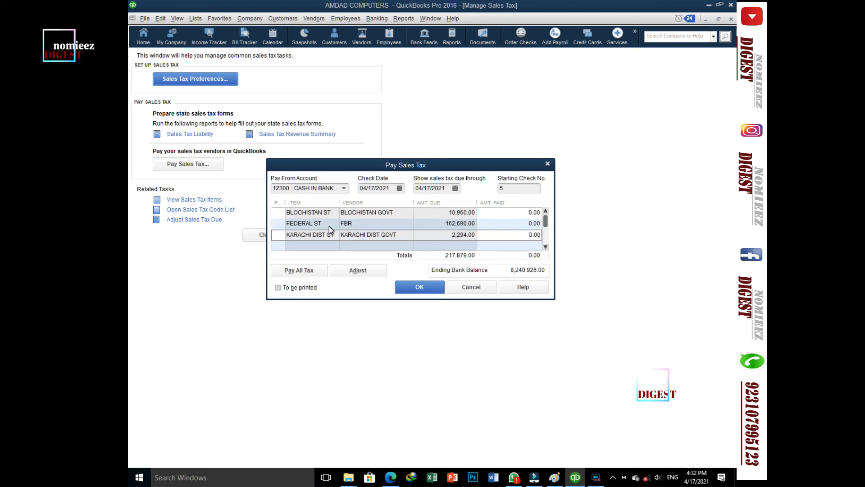
Step: Select the BLOCHISTAN ST, FEDERAL ST, KARACHI DIST ST, PUNJAB ST and SINDH ST items for full payment and record the sales tax payment
left_click(279, 215)
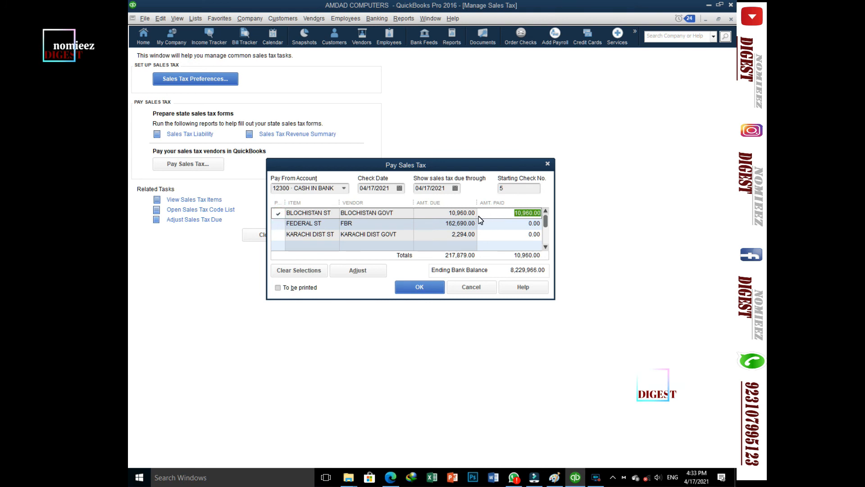
left_click(280, 224)
left_click(279, 234)
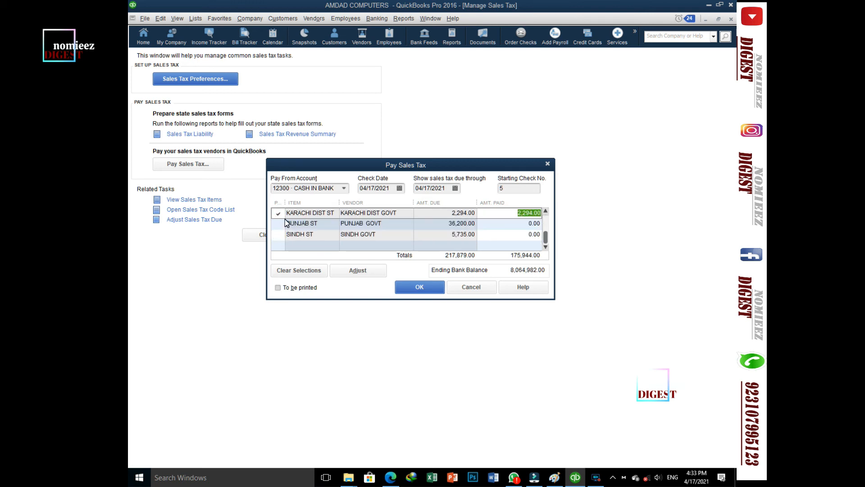
left_click(279, 224)
left_click(279, 234)
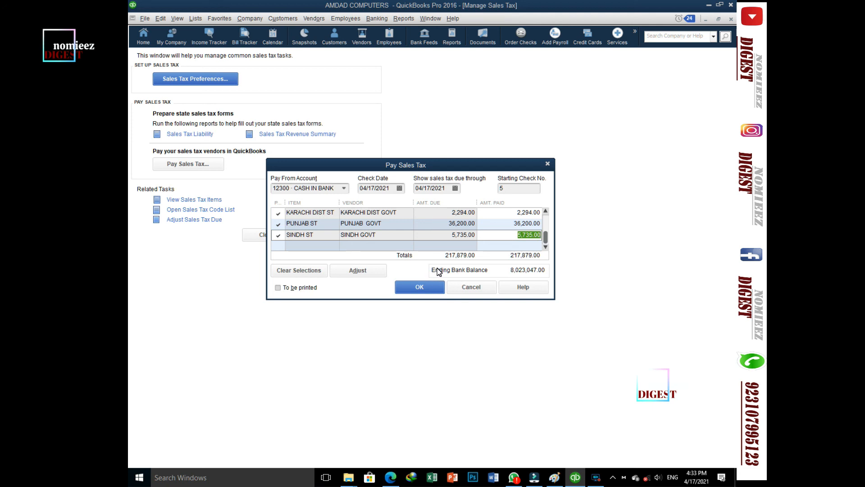
left_click(421, 291)
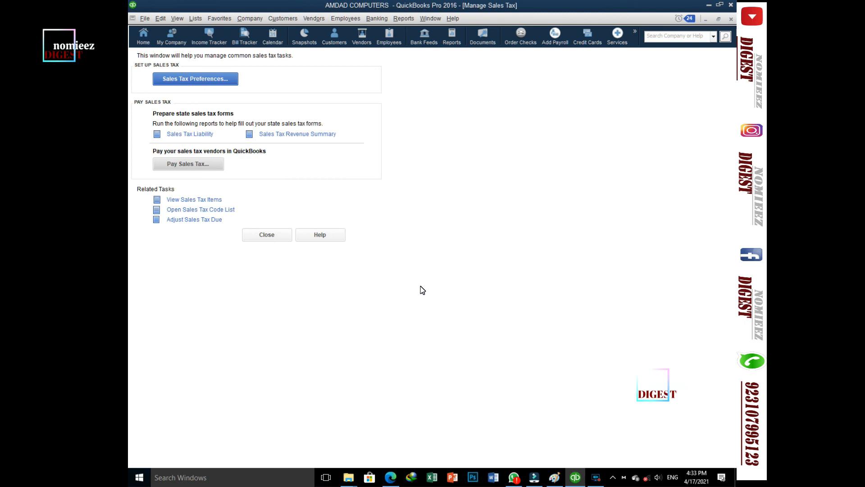
Step: Reopen the Sales Tax Liability report, refresh it with the end date set to 04/17/2021, and dismiss the zero-rate notice to check the payable balances
left_click(205, 134)
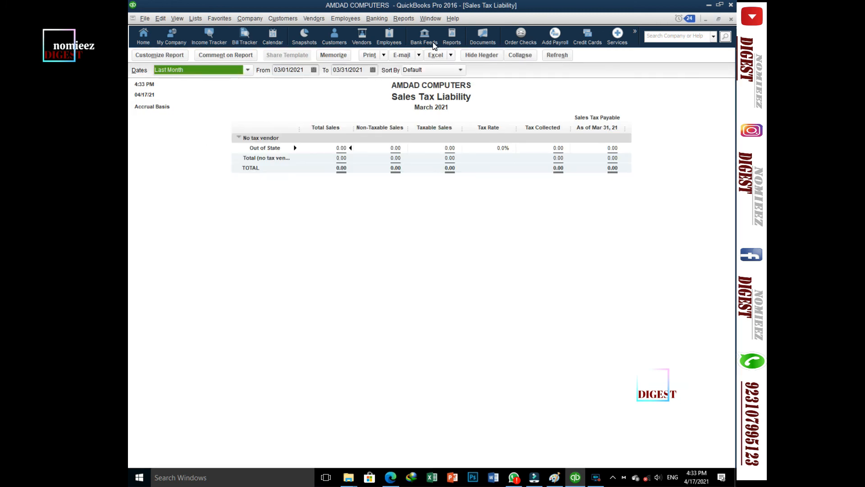
left_click(373, 70)
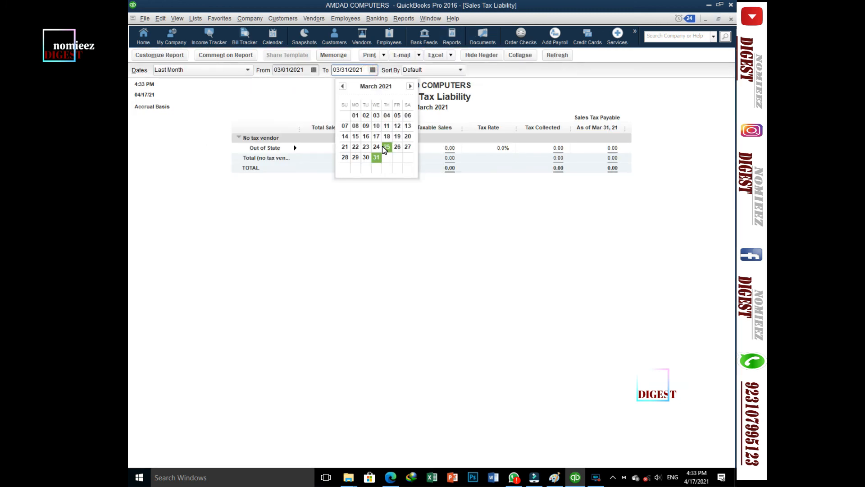
left_click(376, 136)
left_click(373, 70)
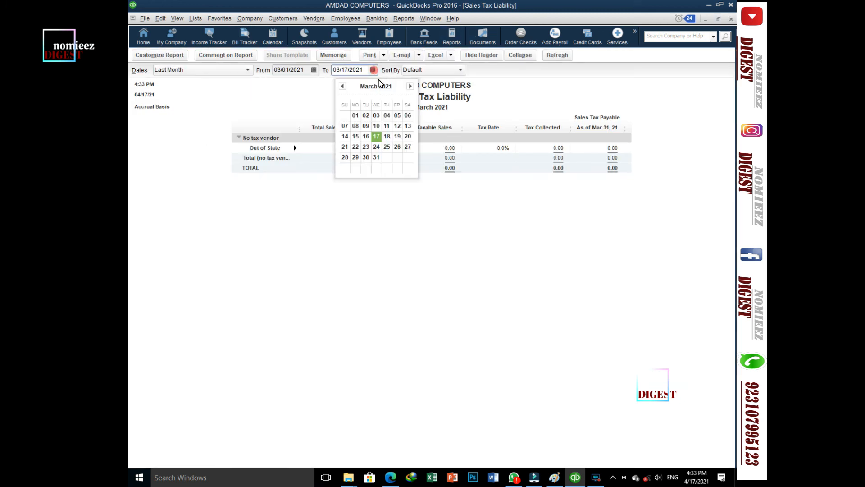
left_click(410, 86)
left_click(407, 136)
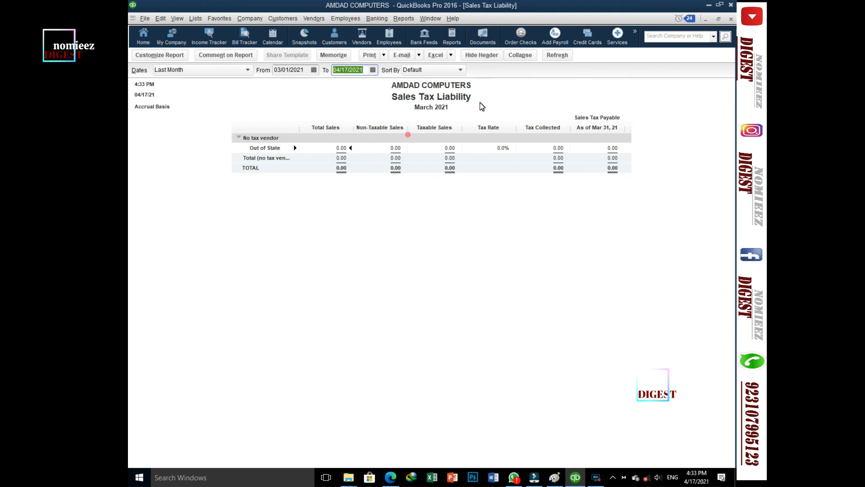
left_click(558, 55)
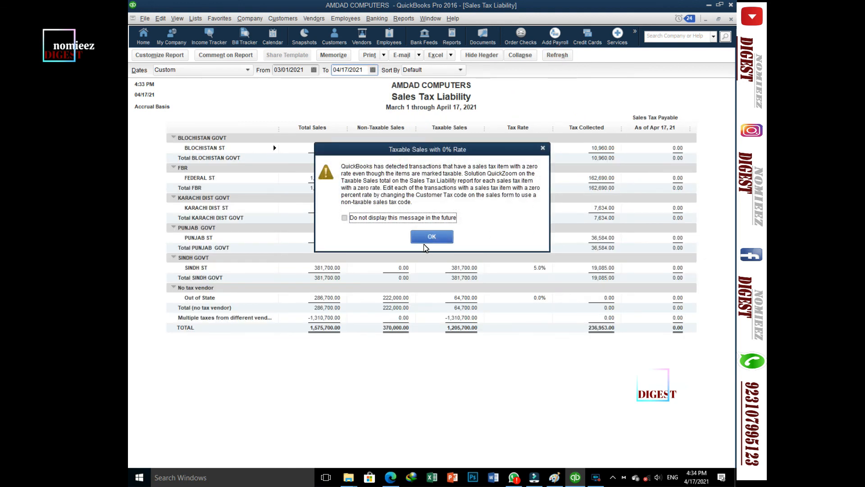
left_click(431, 237)
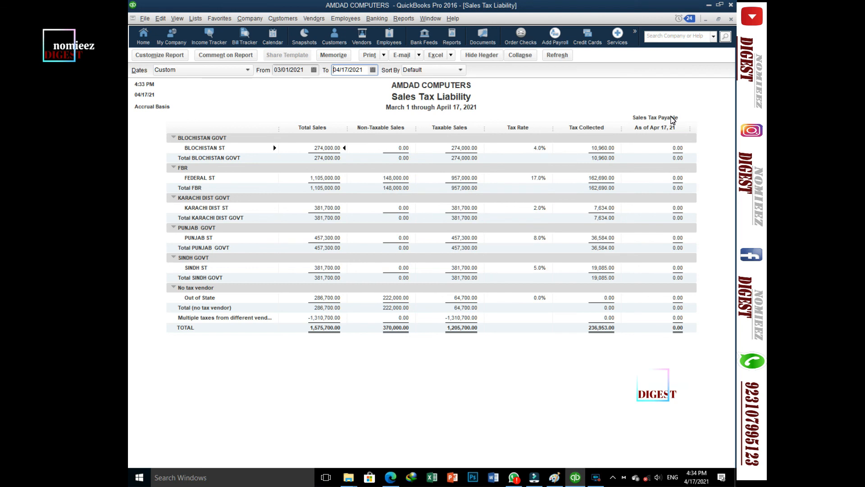